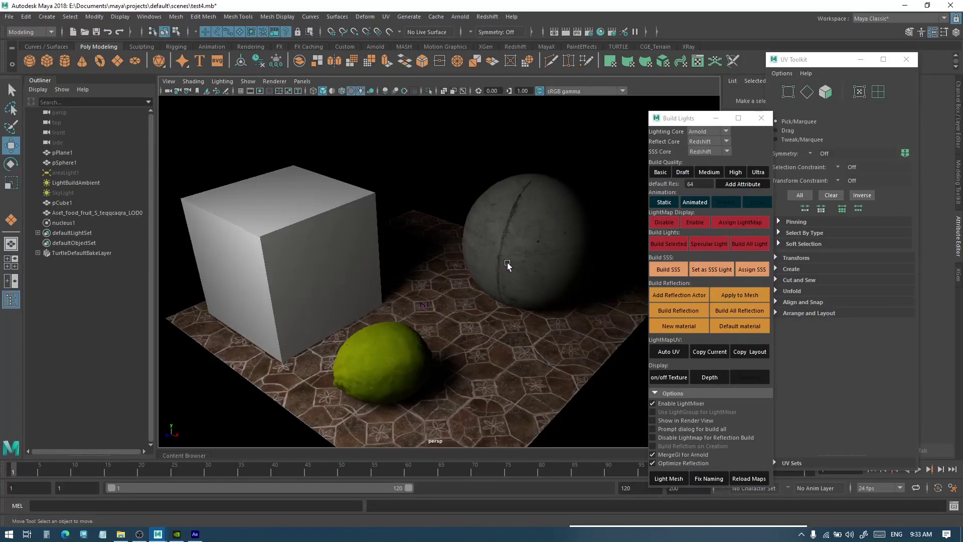
Create a polygon torus, raise it above the lime, tilt it upright and scale it uniformly to about 0.724.
{"action": "left_click", "coordinate": [421, 335]}
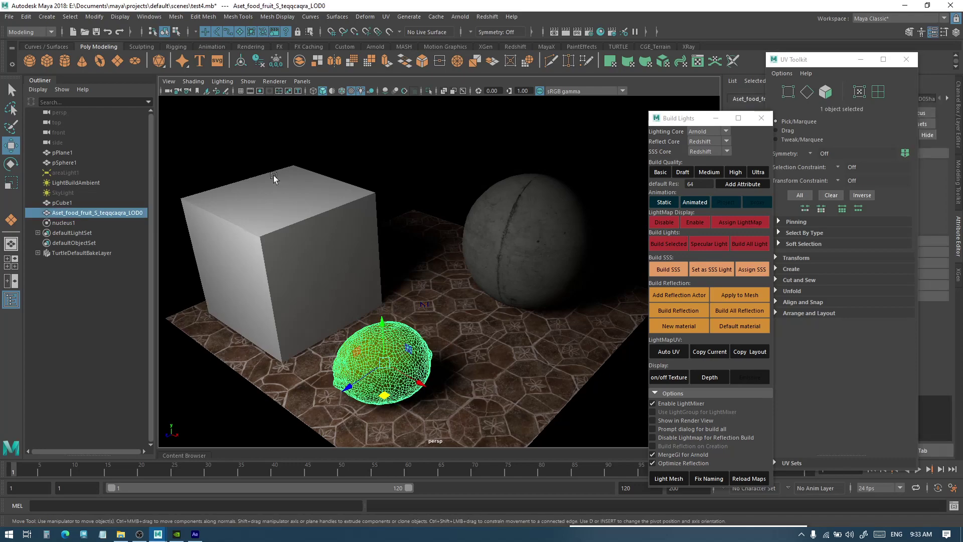
{"action": "left_click_drag", "start_coordinate": [423, 339], "coordinate": [421, 182]}
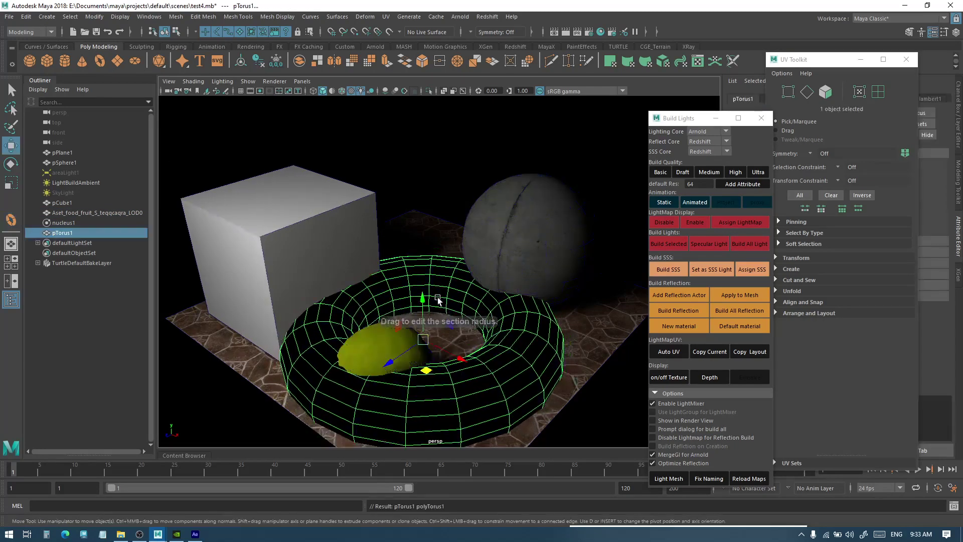
{"action": "key", "text": "r"}
{"action": "mouse_move", "coordinate": [420, 227]}
{"action": "left_mouse_down"}
{"action": "mouse_move", "coordinate": [409, 236]}
{"action": "mouse_move", "coordinate": [405, 224]}
{"action": "mouse_move", "coordinate": [409, 241]}
{"action": "left_mouse_up"}
{"action": "key", "text": "e"}
{"action": "key", "text": "w"}
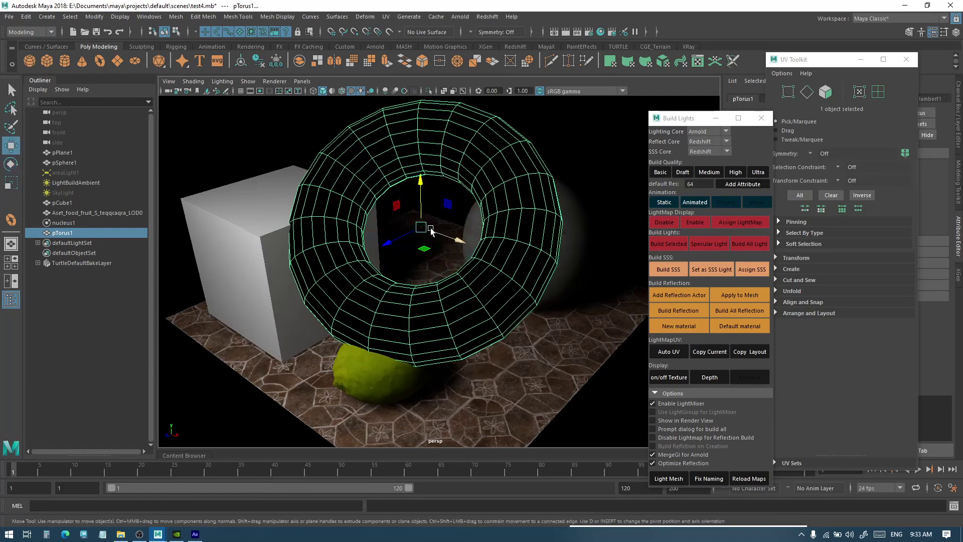
{"action": "left_click_drag", "start_coordinate": [467, 246], "coordinate": [415, 167], "text": "alt"}
{"action": "key", "text": "r"}
{"action": "left_click_drag", "start_coordinate": [414, 213], "coordinate": [382, 217]}
Set the Lighting Core to Turtle and assign a new Ilr Bssrdf Shader to the torus.
{"action": "left_click", "coordinate": [718, 133]}
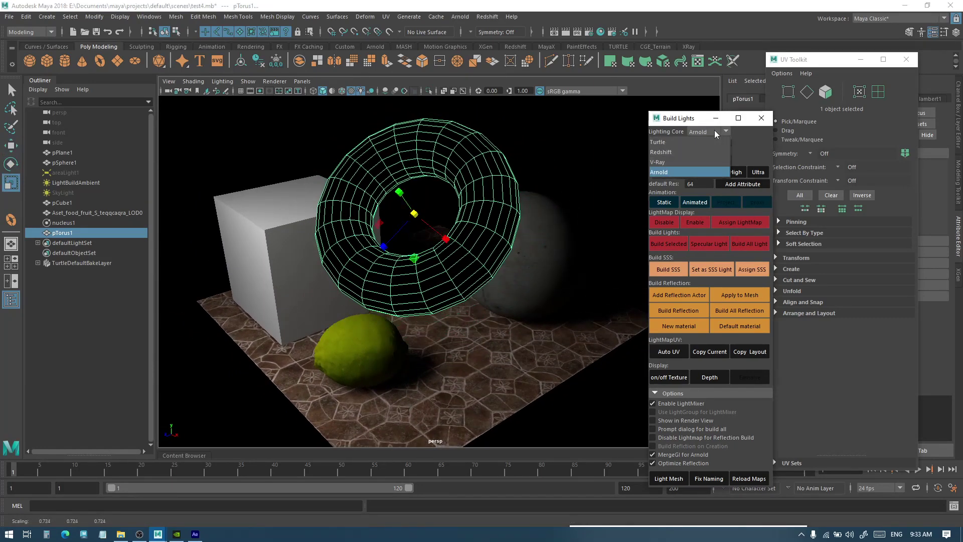
{"action": "left_click", "coordinate": [697, 141]}
{"action": "right_click", "coordinate": [472, 158]}
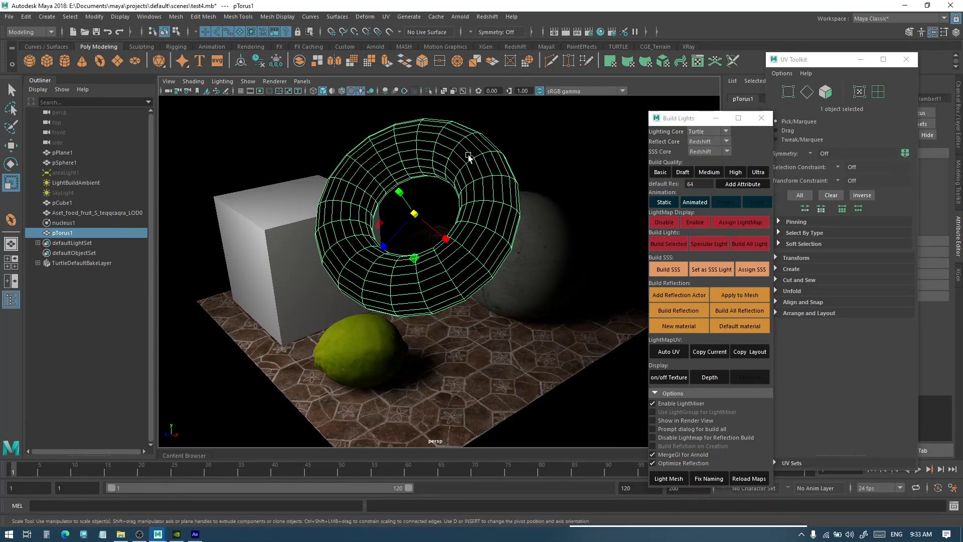
{"action": "left_click", "coordinate": [355, 239]}
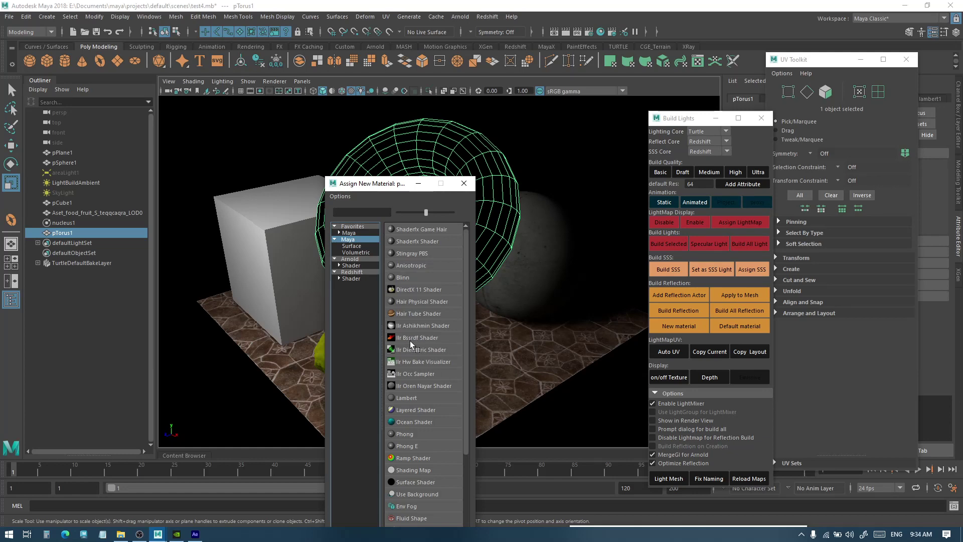
{"action": "left_click", "coordinate": [438, 338]}
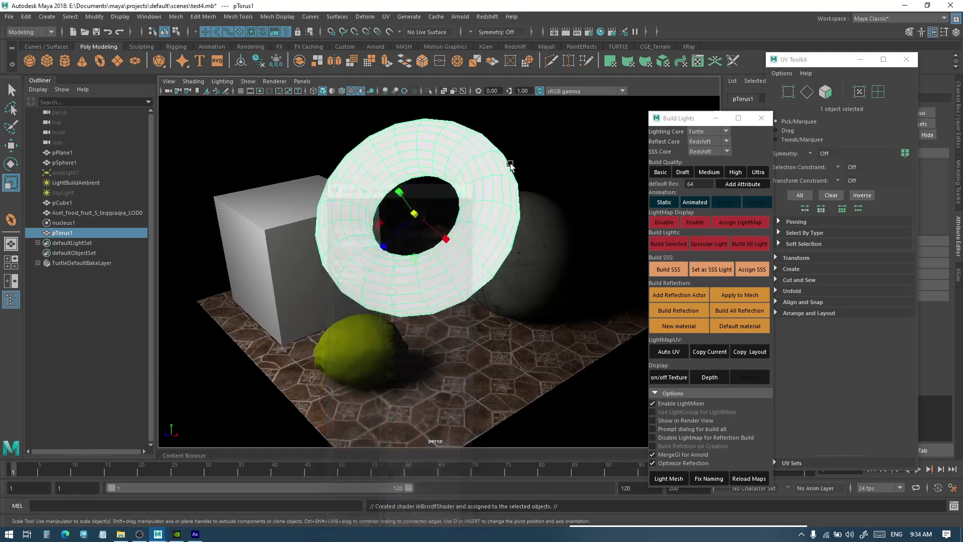
Move the Build Lights window away from the attributes and close the UV Toolkit.
{"action": "left_click_drag", "start_coordinate": [692, 118], "coordinate": [609, 95]}
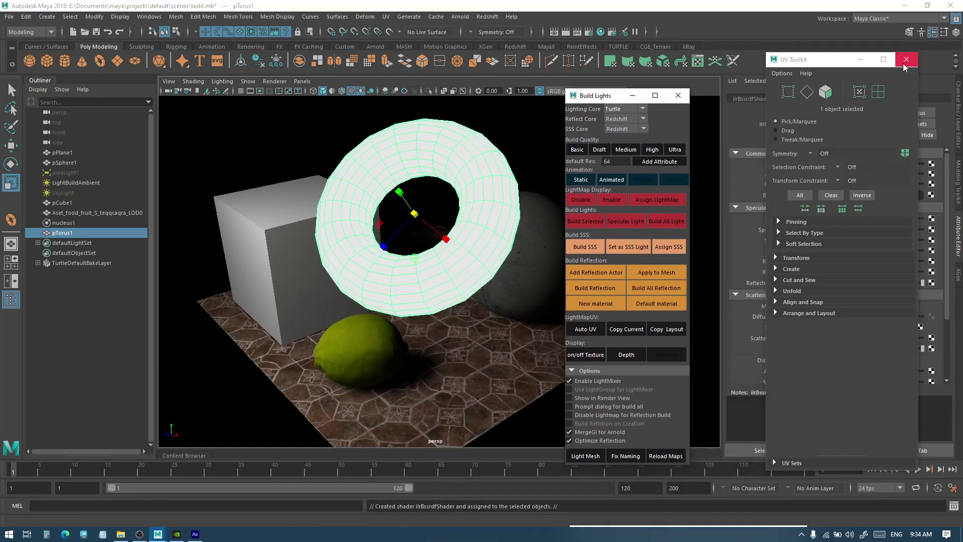
{"action": "left_click", "coordinate": [903, 63]}
{"action": "key", "text": "g"}
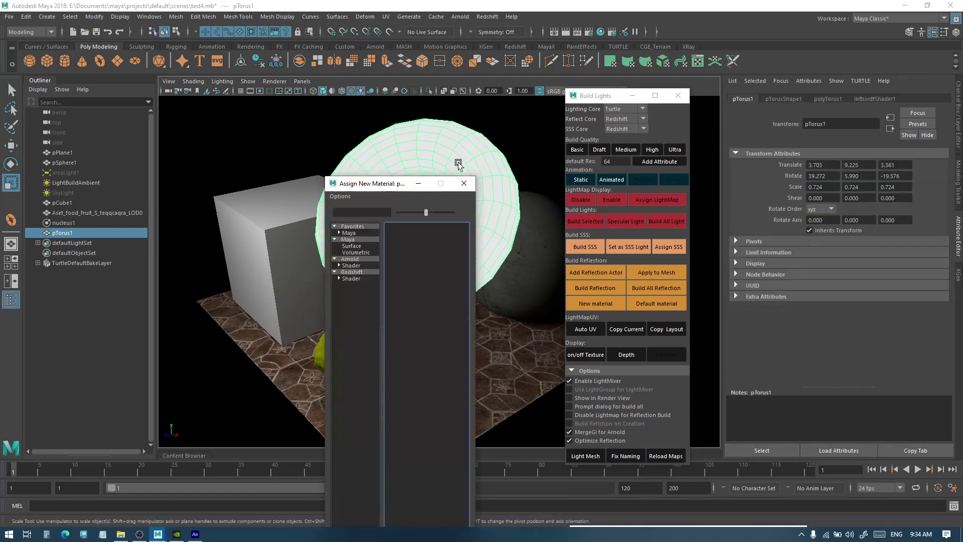
{"action": "left_click", "coordinate": [362, 272]}
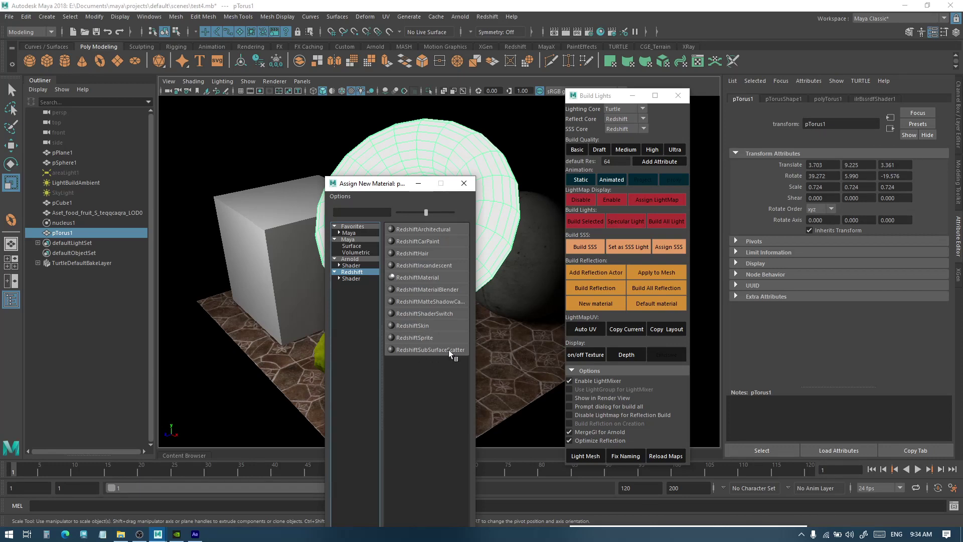
{"action": "left_click", "coordinate": [365, 260]}
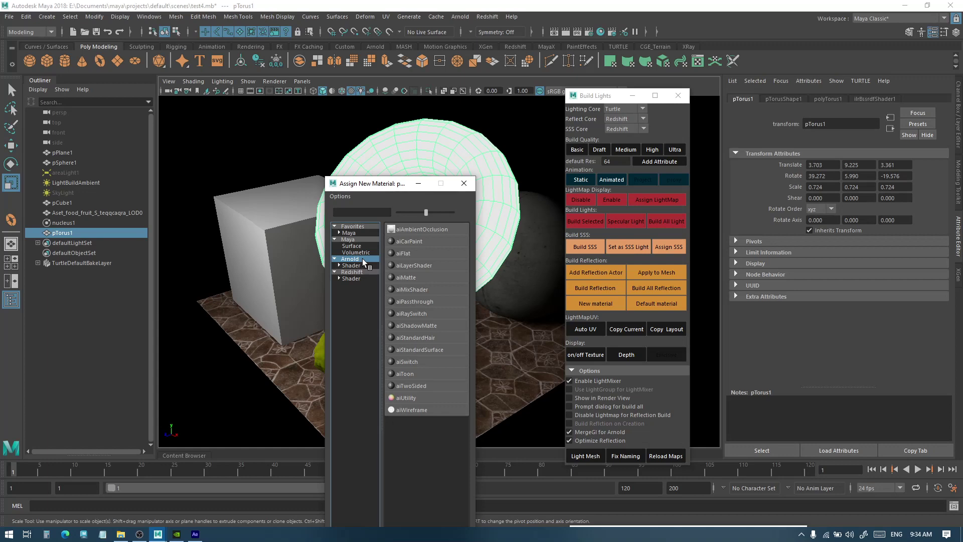
{"action": "left_click", "coordinate": [464, 184]}
Build SSS for the torus and brighten the Color of its Blinn material to light grey.
{"action": "key", "text": "f"}
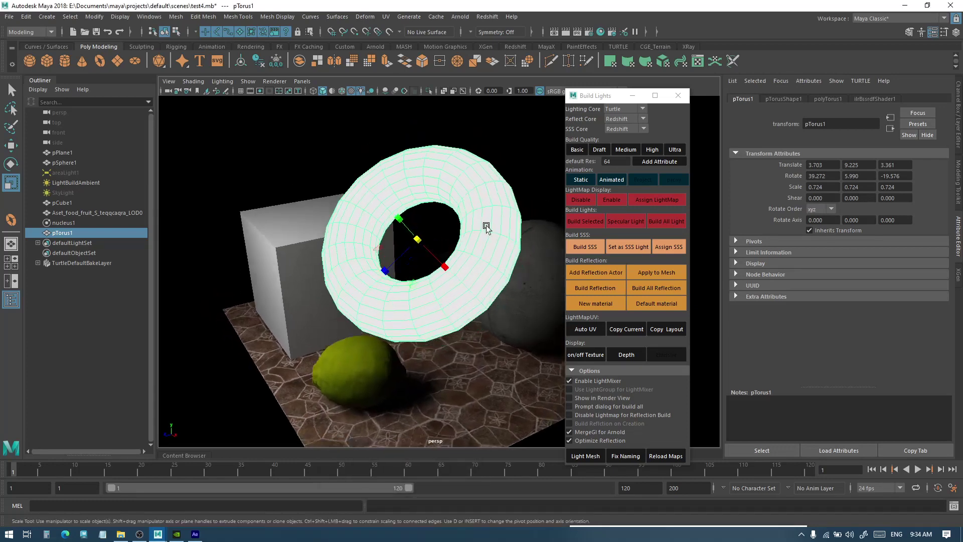
{"action": "left_click", "coordinate": [612, 199]}
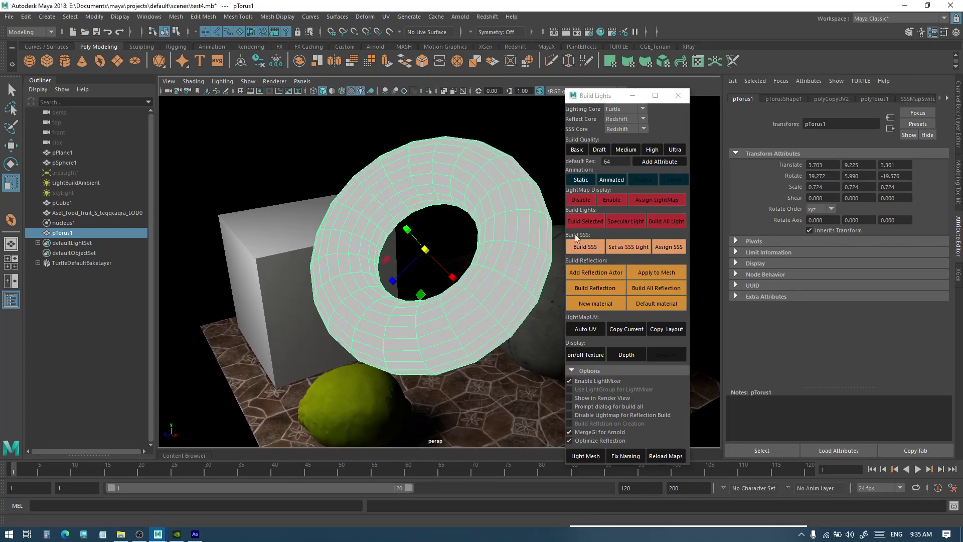
{"action": "left_click", "coordinate": [575, 244]}
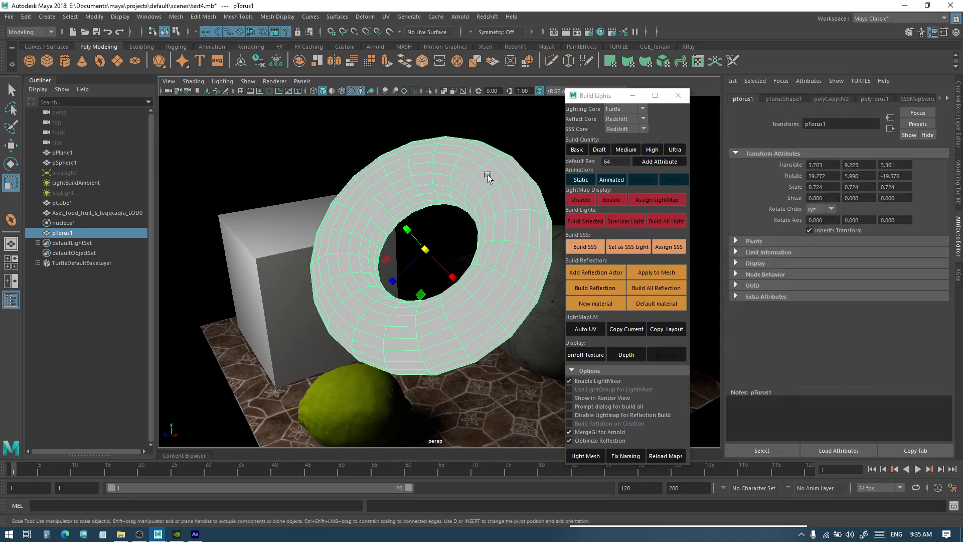
{"action": "left_click_drag", "start_coordinate": [851, 215], "coordinate": [814, 210]}
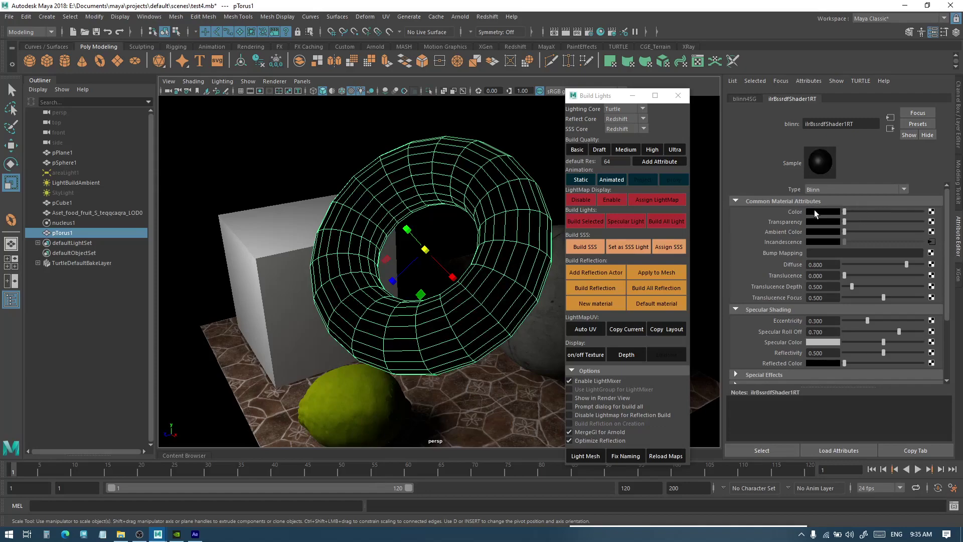
{"action": "left_click_drag", "start_coordinate": [905, 213], "coordinate": [873, 213]}
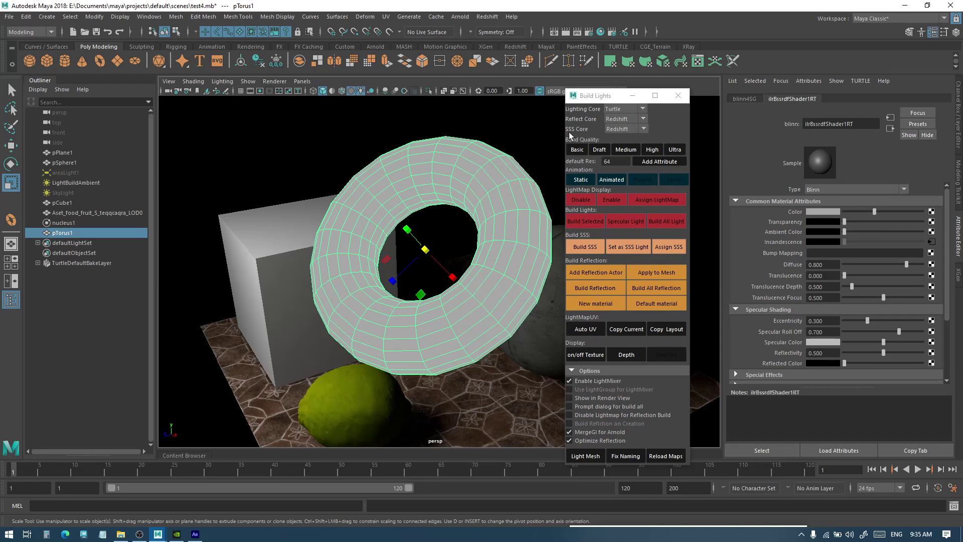
Set both the SSS Core and the Reflect Core to Turtle, and rebuild the torus's SSS.
{"action": "left_click", "coordinate": [625, 129]}
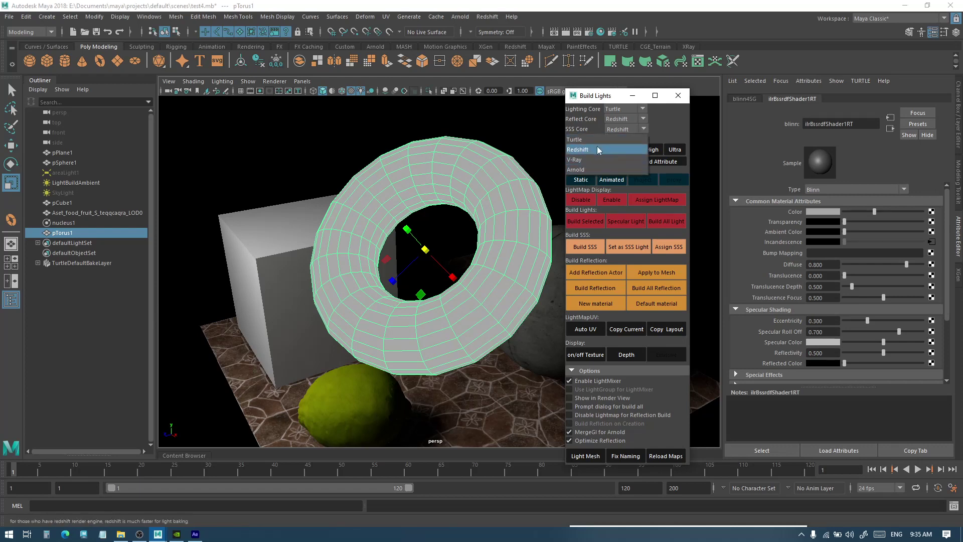
{"action": "left_click", "coordinate": [613, 141]}
{"action": "left_click", "coordinate": [614, 119]}
{"action": "left_click", "coordinate": [612, 132]}
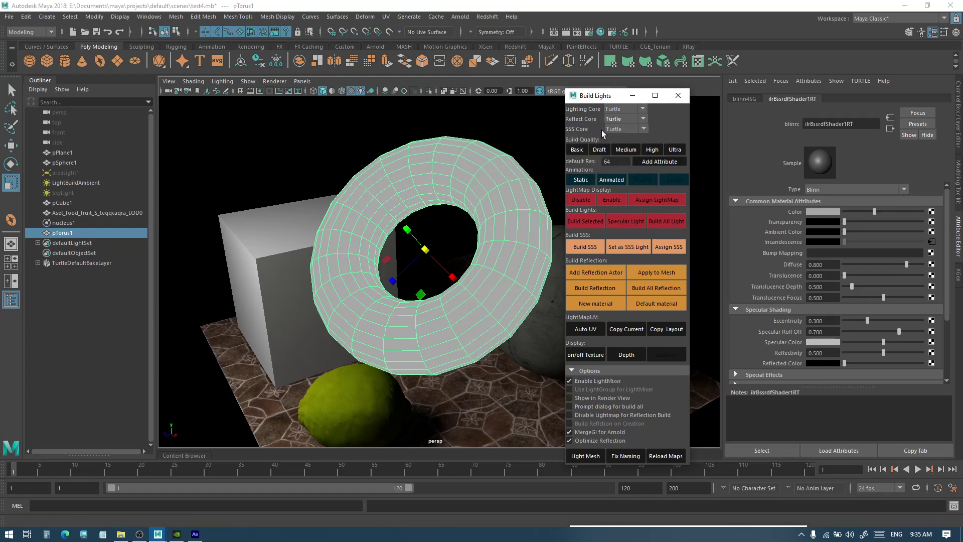
{"action": "left_click", "coordinate": [585, 246]}
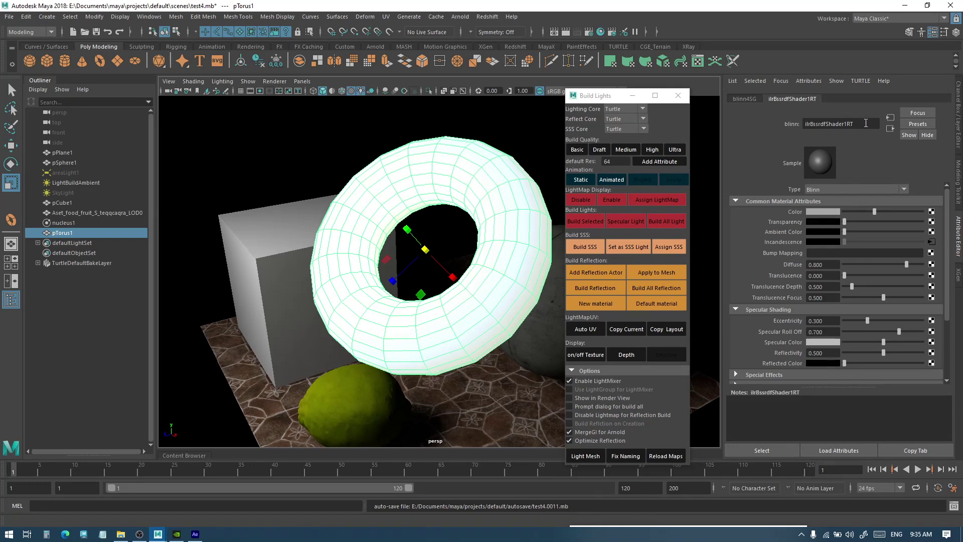
Set the Color of the ilrBssrdfShader1RT material to black and select the material node.
{"action": "double_click", "coordinate": [863, 123]}
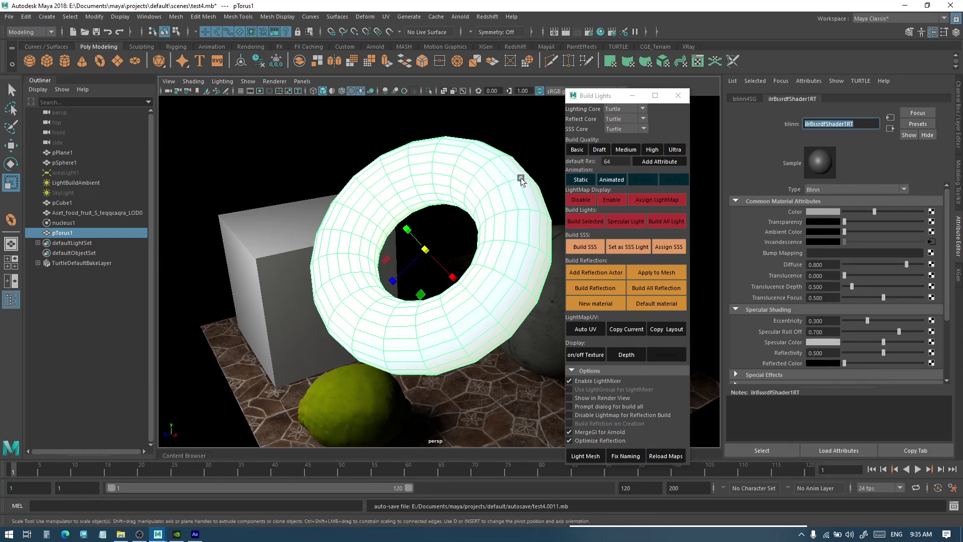
{"action": "left_click_drag", "start_coordinate": [874, 210], "coordinate": [833, 210]}
{"action": "left_click", "coordinate": [767, 451]}
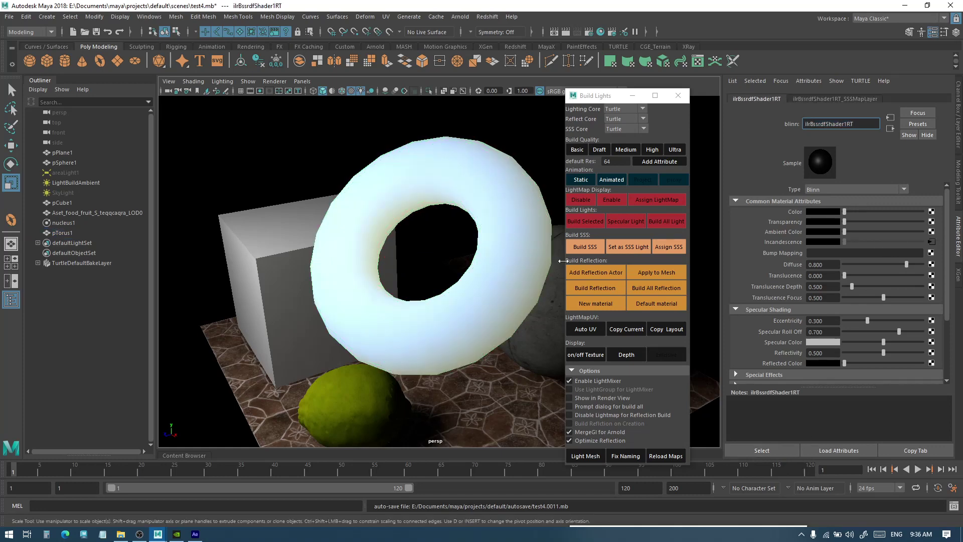
{"action": "left_click_drag", "start_coordinate": [532, 260], "coordinate": [469, 271], "text": "alt"}
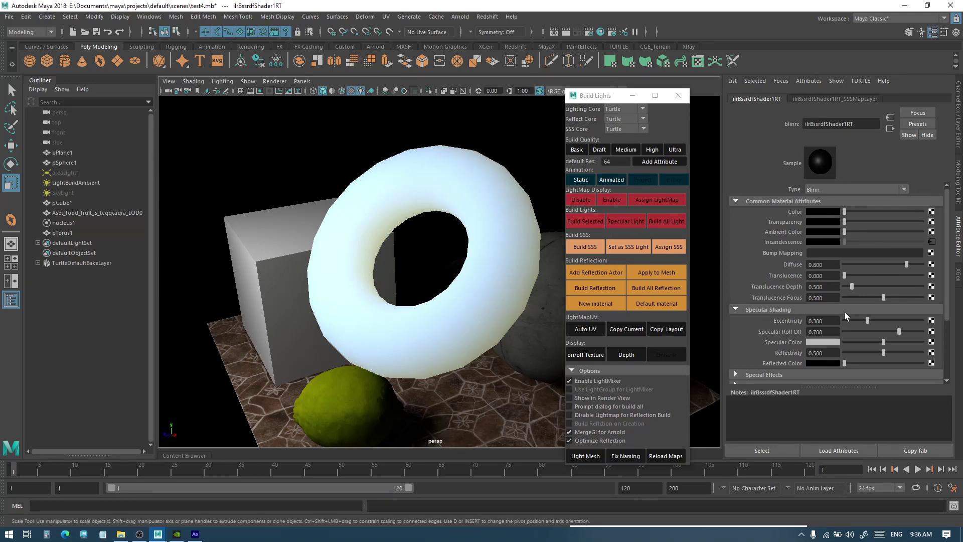
Build lighting for the selected torus and show it with smooth mesh preview.
{"action": "left_click", "coordinate": [490, 202]}
{"action": "left_click", "coordinate": [585, 221]}
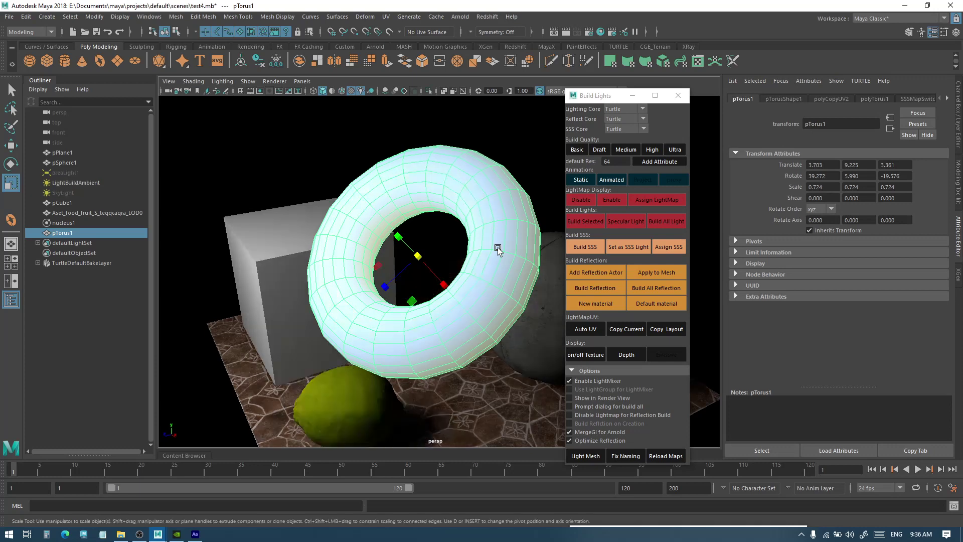
{"action": "left_click", "coordinate": [511, 321]}
{"action": "mouse_move", "coordinate": [519, 313]}
{"action": "left_mouse_down", "text": "alt"}
{"action": "mouse_move", "coordinate": [482, 325]}
{"action": "mouse_move", "coordinate": [517, 298]}
{"action": "left_mouse_up", "text": "alt"}
{"action": "left_click", "coordinate": [516, 298]}
{"action": "key", "text": "3"}
{"action": "left_click", "coordinate": [517, 351]}
{"action": "left_click_drag", "start_coordinate": [516, 351], "coordinate": [490, 254], "text": "alt"}
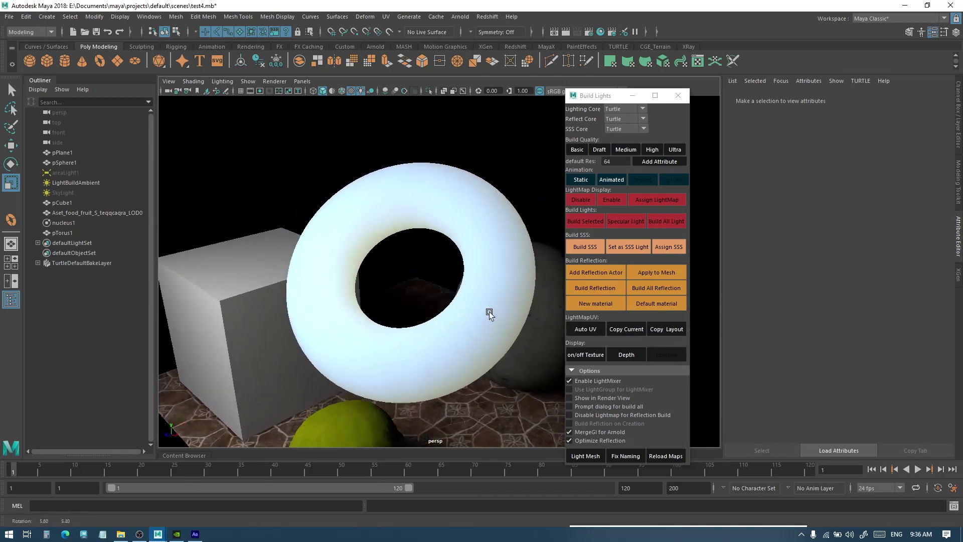
Select the torus again and switch the SSS Core to Redshift.
{"action": "left_click", "coordinate": [490, 253]}
{"action": "left_click", "coordinate": [625, 126]}
{"action": "left_click", "coordinate": [619, 149]}
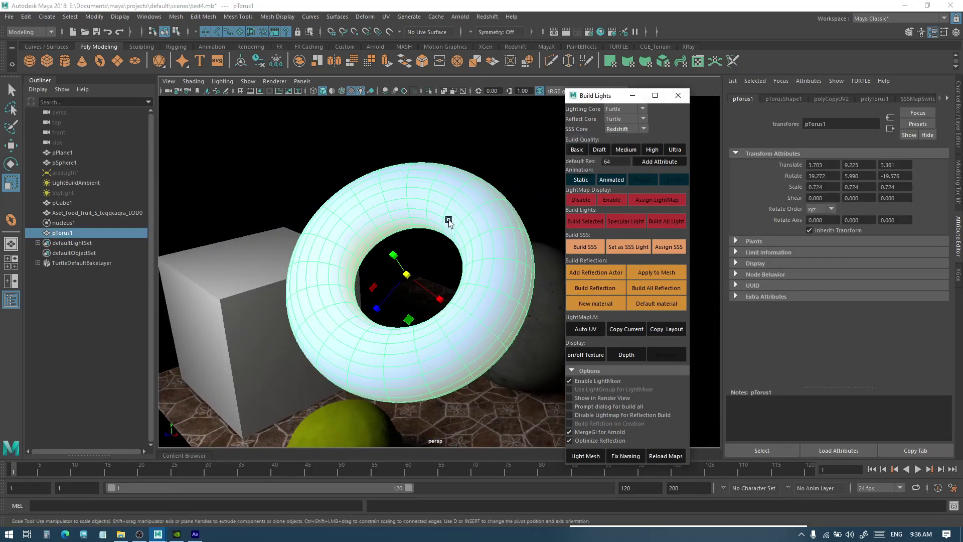
Assign a new RedshiftSubSurfaceScatter material to the torus and turn off its smooth mesh preview.
{"action": "right_click", "coordinate": [437, 191]}
{"action": "left_click", "coordinate": [446, 449]}
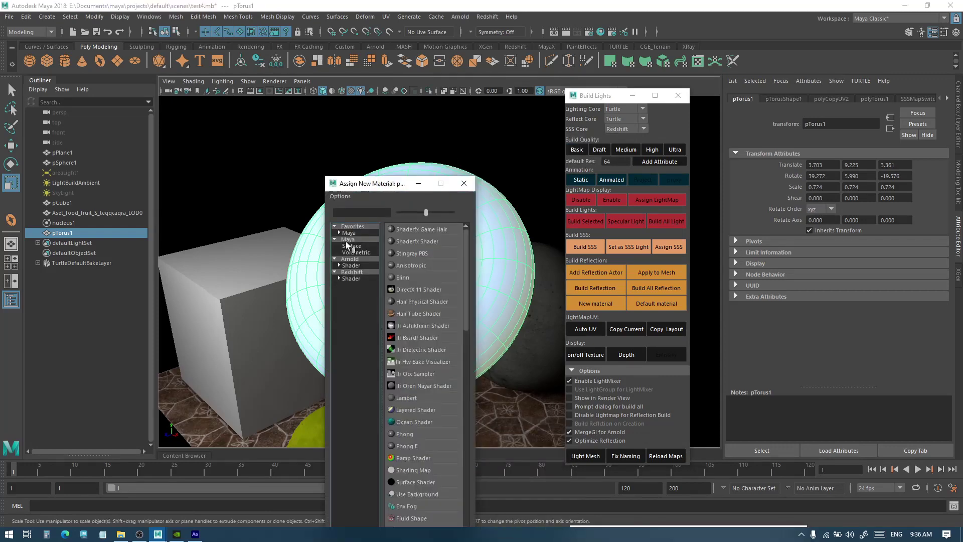
{"action": "left_click", "coordinate": [352, 272]}
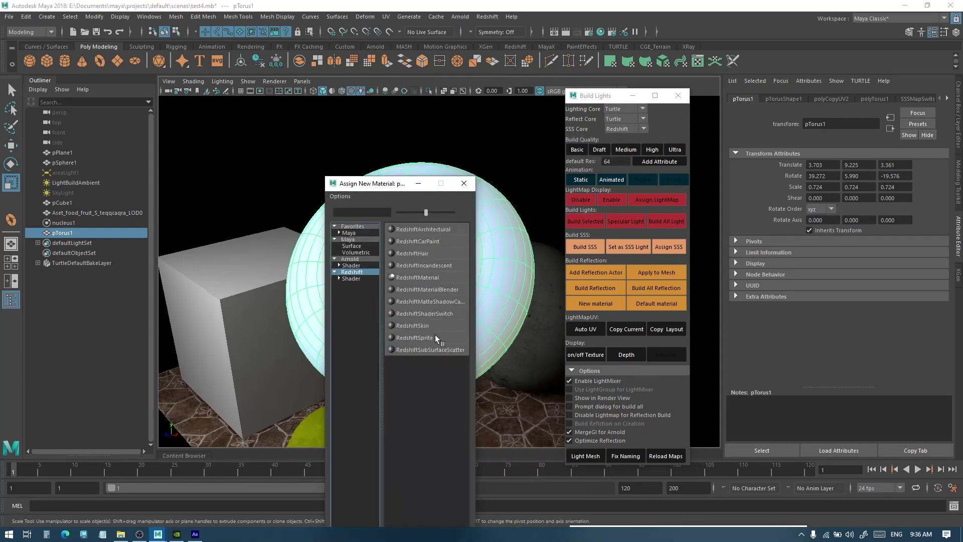
{"action": "left_click", "coordinate": [432, 349]}
{"action": "left_click", "coordinate": [498, 232]}
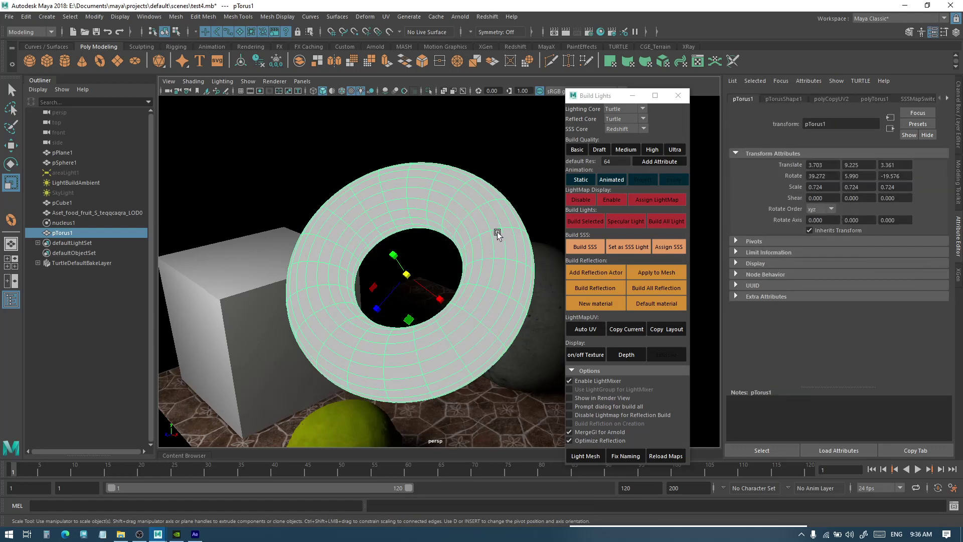
{"action": "key", "text": "1"}
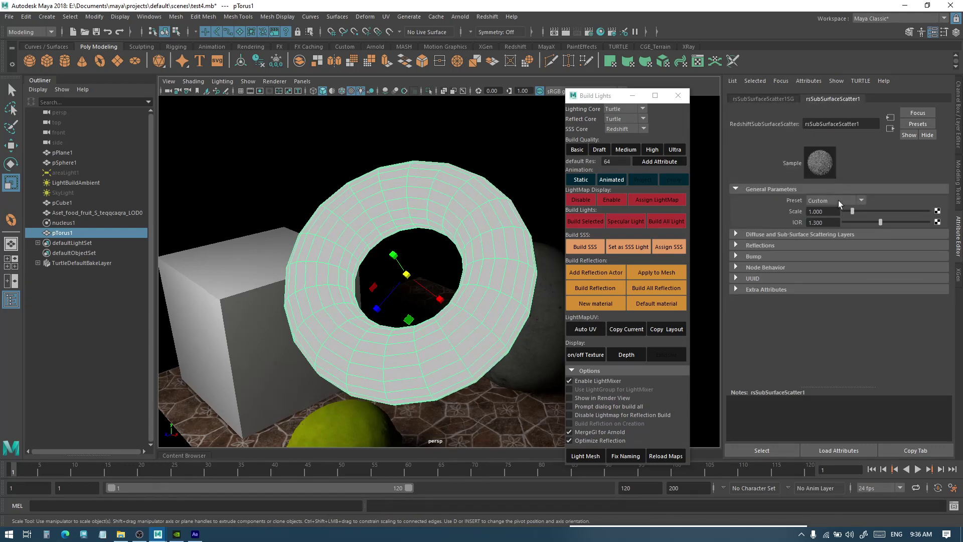
Apply the Milk (skimmed) preset to the subsurface material and set its Sub-Surface mode to Point-Based.
{"action": "left_click", "coordinate": [838, 200]}
{"action": "left_click", "coordinate": [827, 251]}
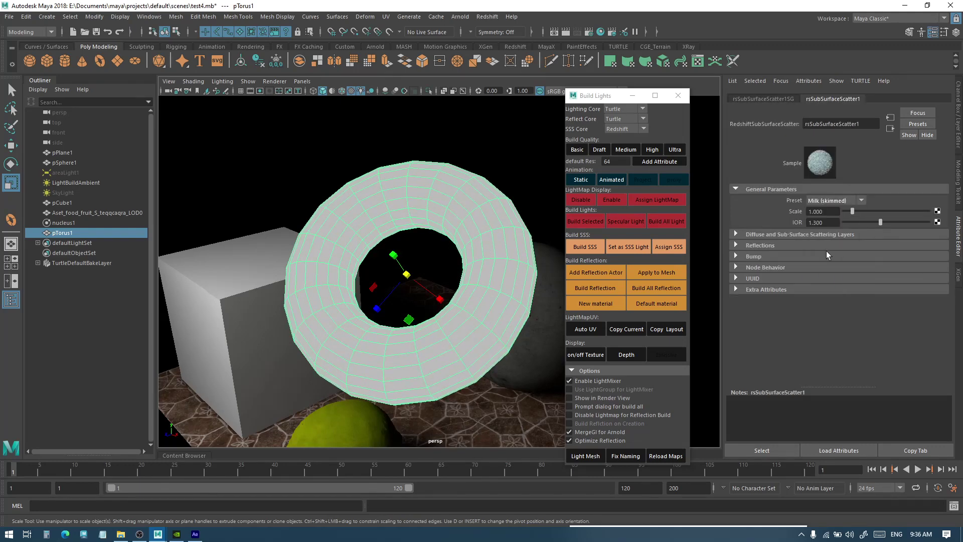
{"action": "left_click", "coordinate": [804, 236]}
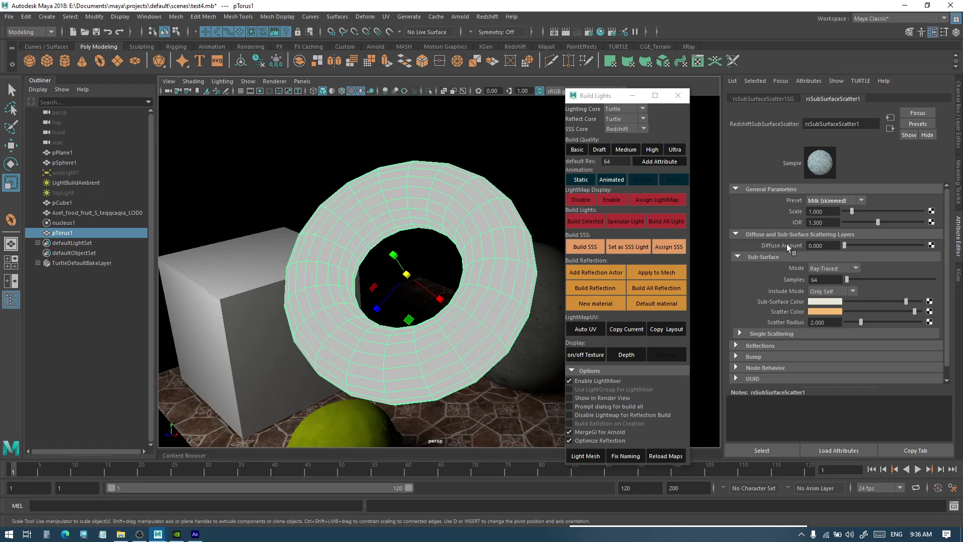
{"action": "left_click", "coordinate": [826, 269]}
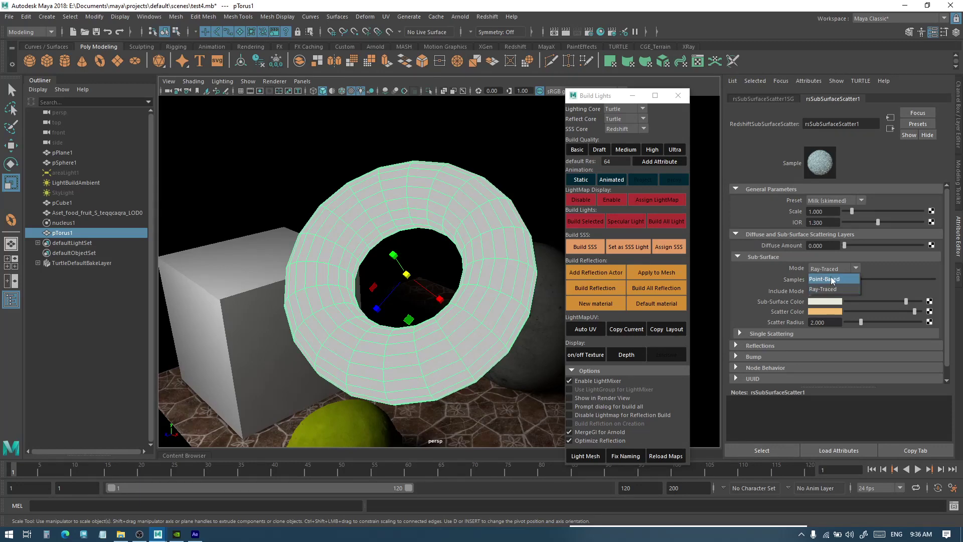
{"action": "left_click", "coordinate": [830, 279]}
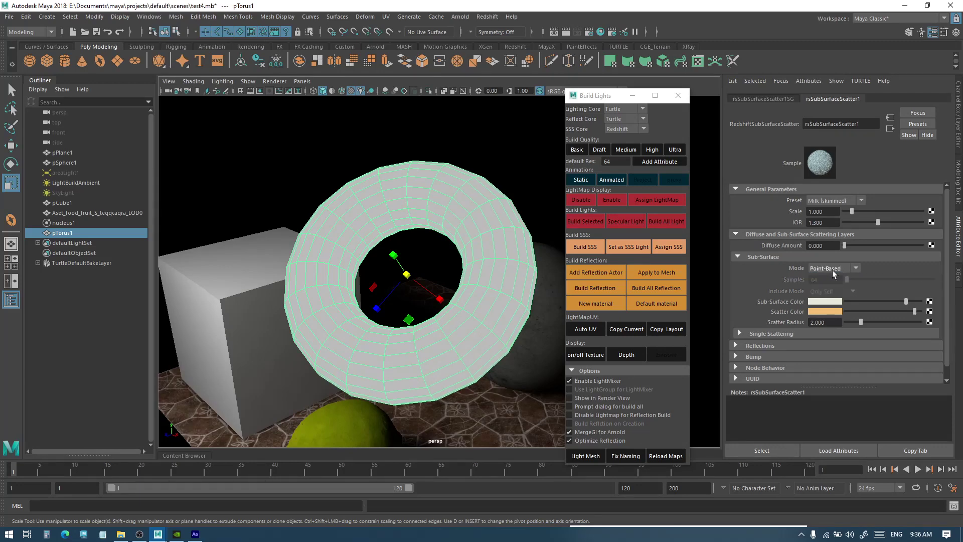
Build SSS for the torus with the Redshift material and assign the lightmap to it.
{"action": "left_click", "coordinate": [491, 206]}
{"action": "left_click", "coordinate": [582, 247]}
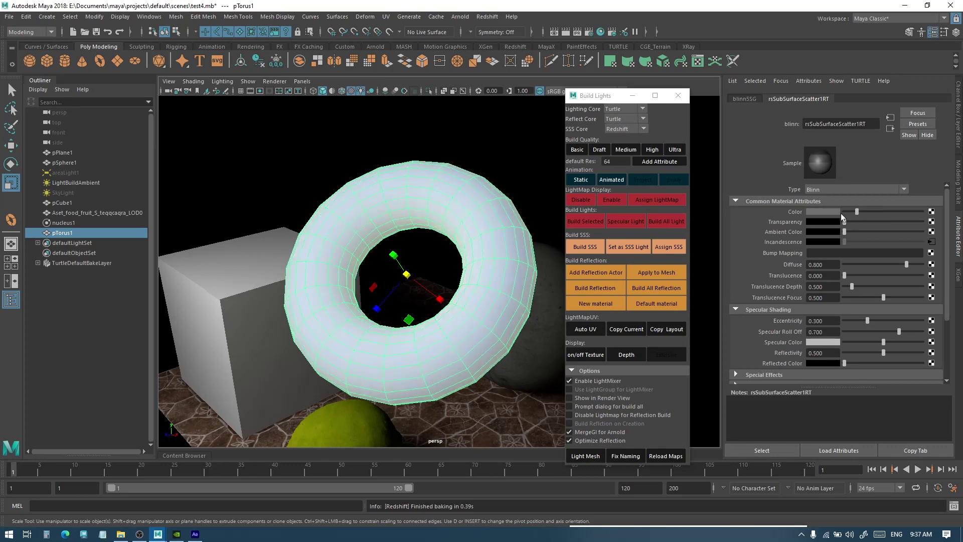
{"action": "left_click", "coordinate": [659, 200]}
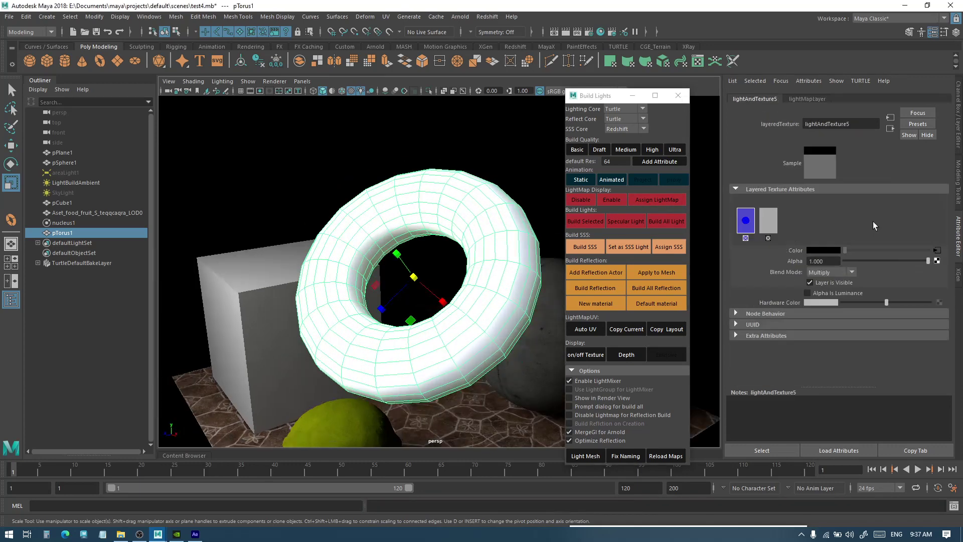
Set the color of the second layer in the torus's lightmap layered texture to black, and select the torus again.
{"action": "left_click", "coordinate": [768, 228]}
{"action": "left_click_drag", "start_coordinate": [901, 251], "coordinate": [842, 259]}
{"action": "left_click", "coordinate": [536, 211]}
{"action": "left_click_drag", "start_coordinate": [512, 351], "coordinate": [483, 233], "text": "alt"}
{"action": "left_click", "coordinate": [483, 234]}
Switch the SSS Core to Arnold and assign a new aiStandardSurface material to the torus.
{"action": "left_click", "coordinate": [627, 129]}
{"action": "left_click", "coordinate": [619, 169]}
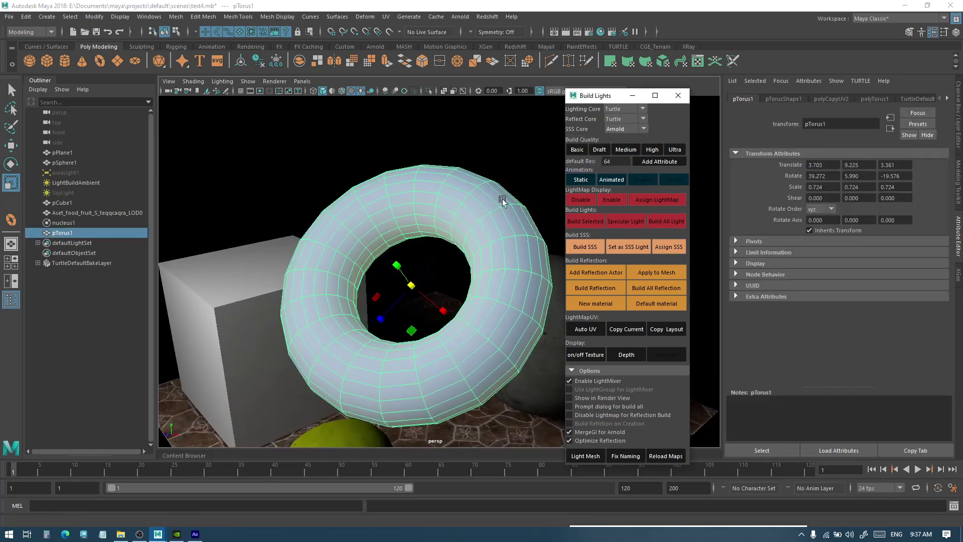
{"action": "right_click", "coordinate": [456, 190]}
{"action": "left_click", "coordinate": [468, 448]}
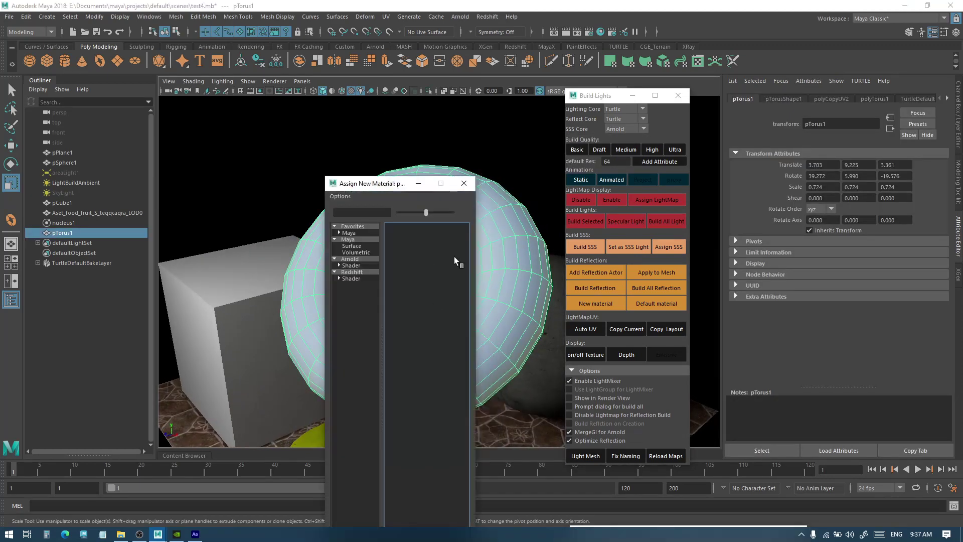
{"action": "left_click", "coordinate": [350, 260]}
{"action": "left_click", "coordinate": [429, 347]}
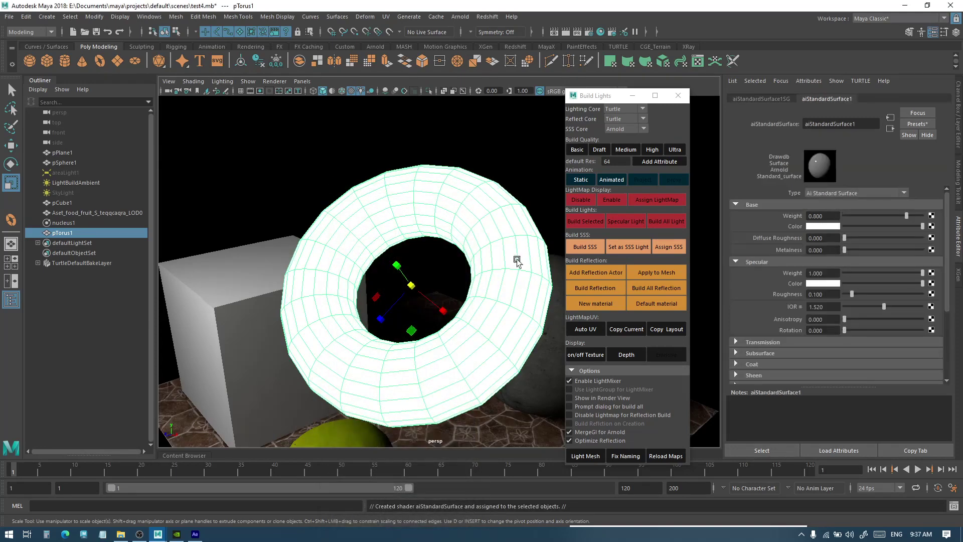
Apply the Skin preset to the aiStandardSurface material and build SSS for the torus.
{"action": "left_click", "coordinate": [917, 124]}
{"action": "mouse_move", "coordinate": [883, 401]}
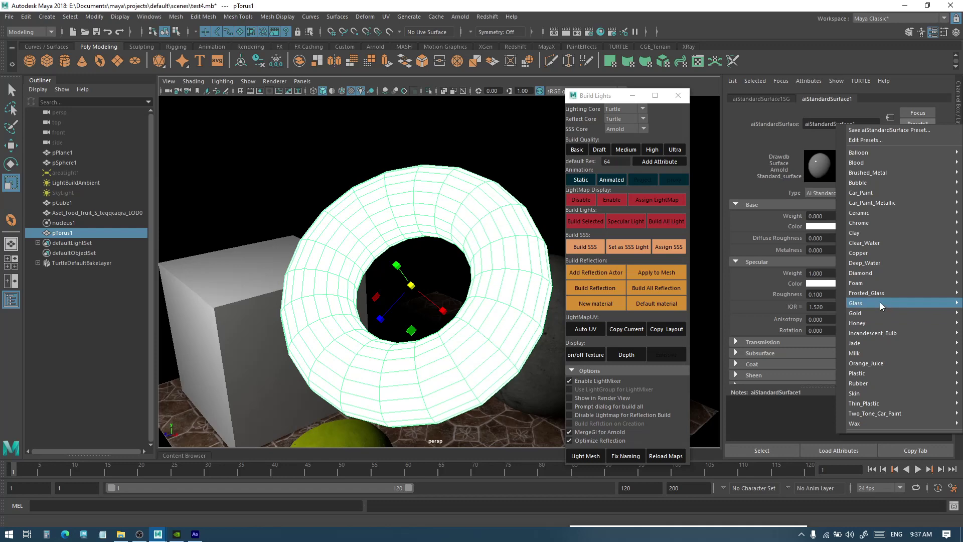
{"action": "mouse_move", "coordinate": [876, 372]}
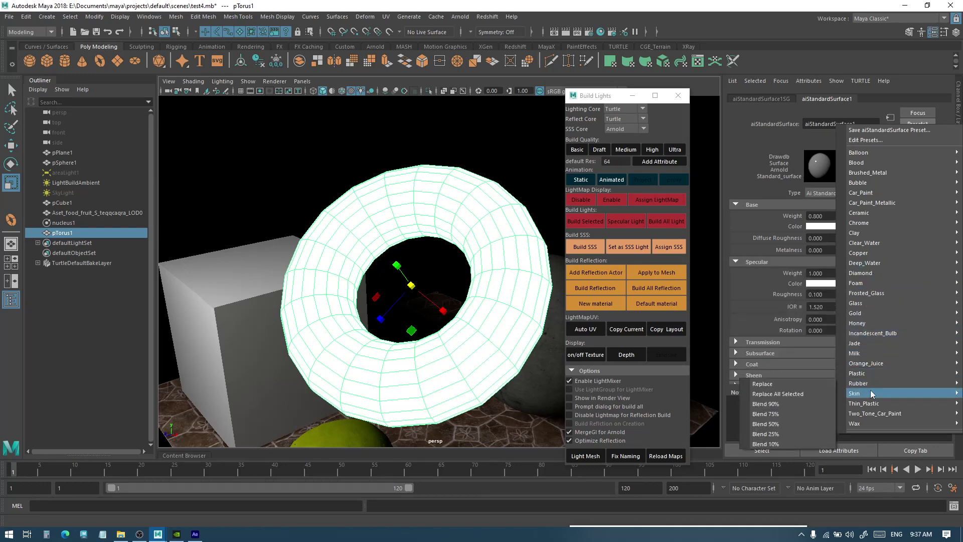
{"action": "left_click", "coordinate": [785, 402]}
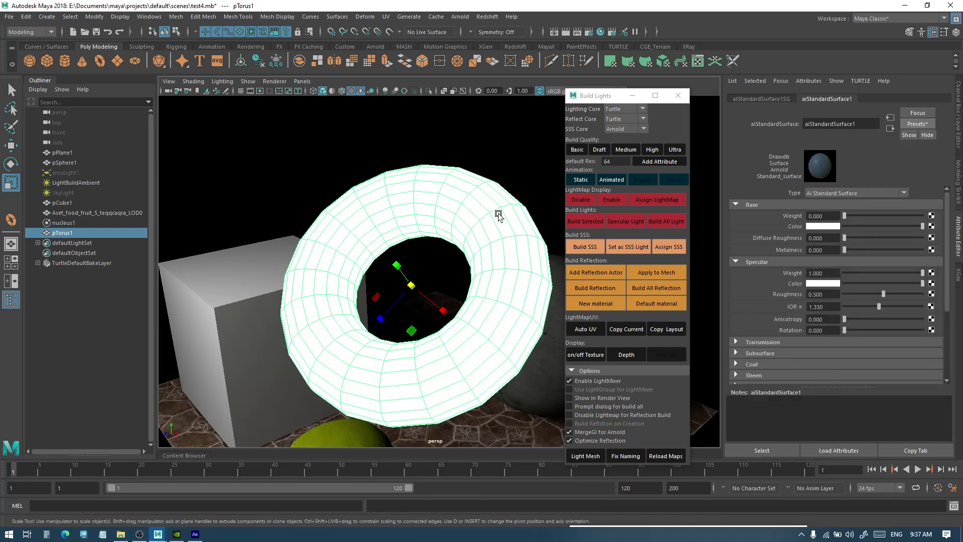
{"action": "left_click", "coordinate": [585, 247]}
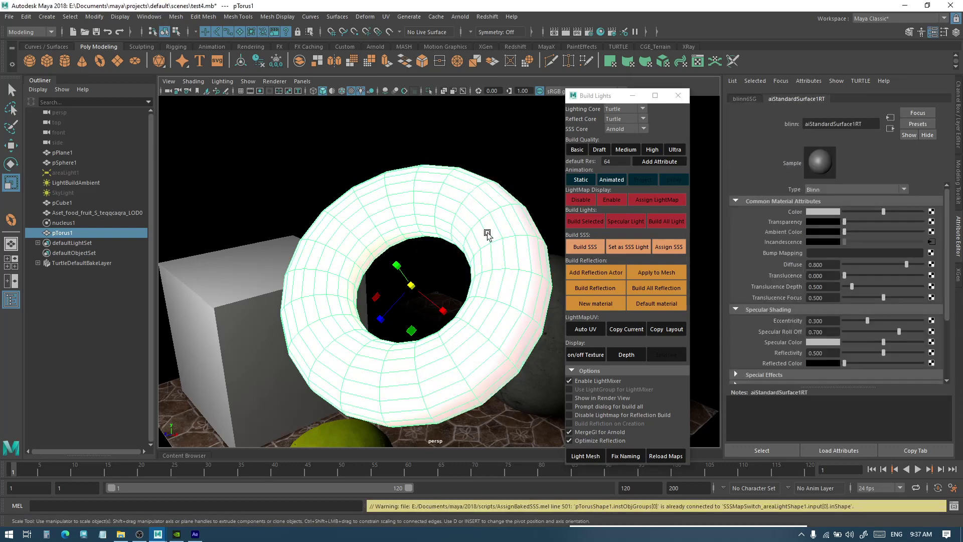
Assign the lightmap to the torus and set the second layer's color in its layered texture to black.
{"action": "left_click", "coordinate": [657, 200]}
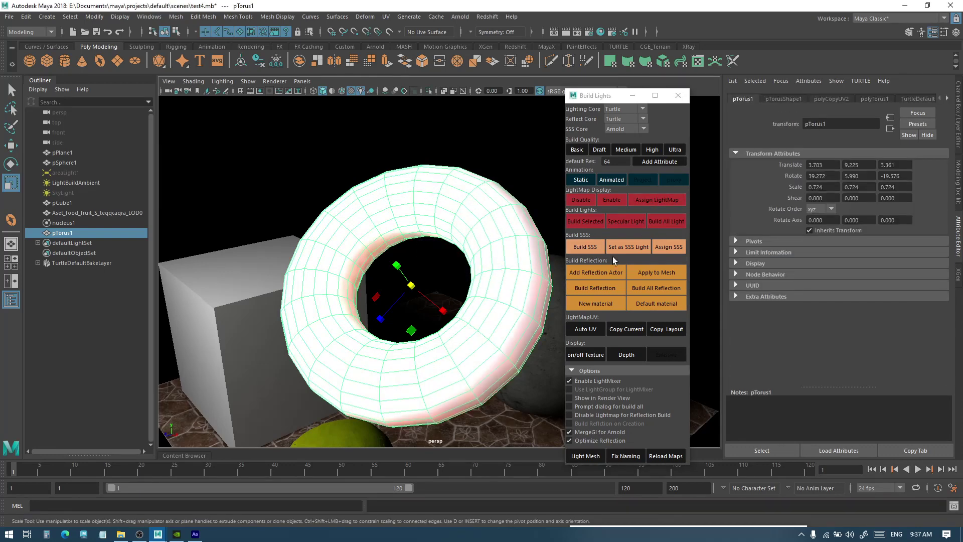
{"action": "left_click_drag", "start_coordinate": [878, 251], "coordinate": [498, 286]}
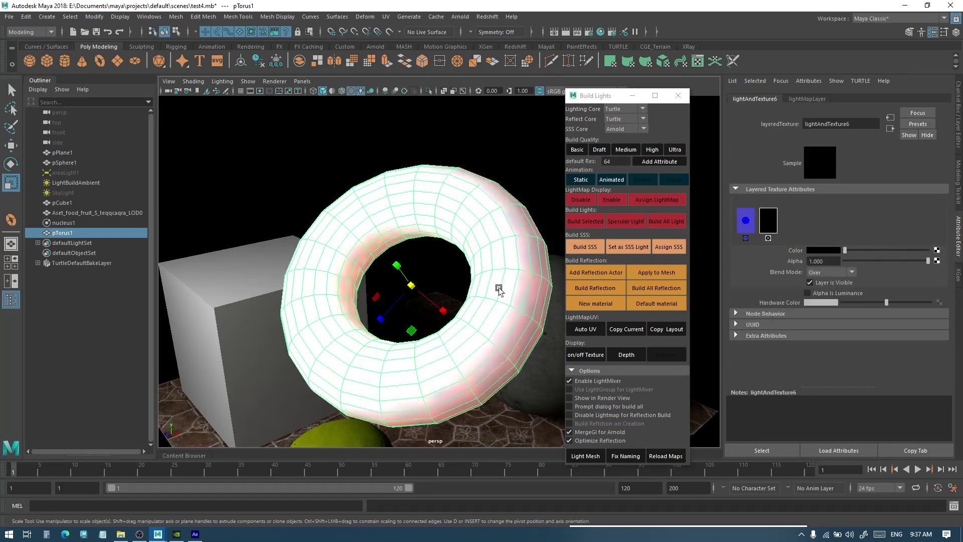
{"action": "left_click_drag", "start_coordinate": [419, 271], "coordinate": [489, 282], "text": "alt"}
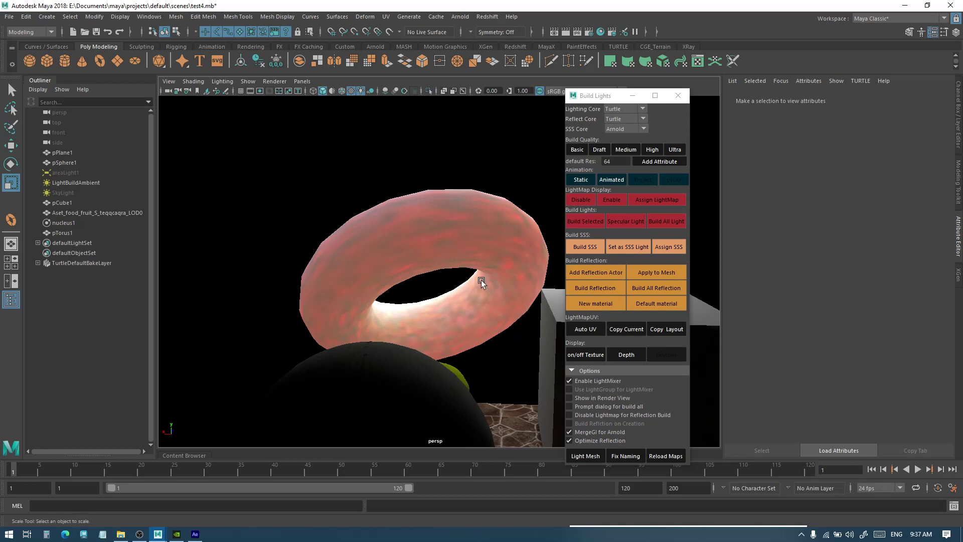
Set the SSS samples to 7 in the Arnold render settings.
{"action": "left_click", "coordinate": [589, 32]}
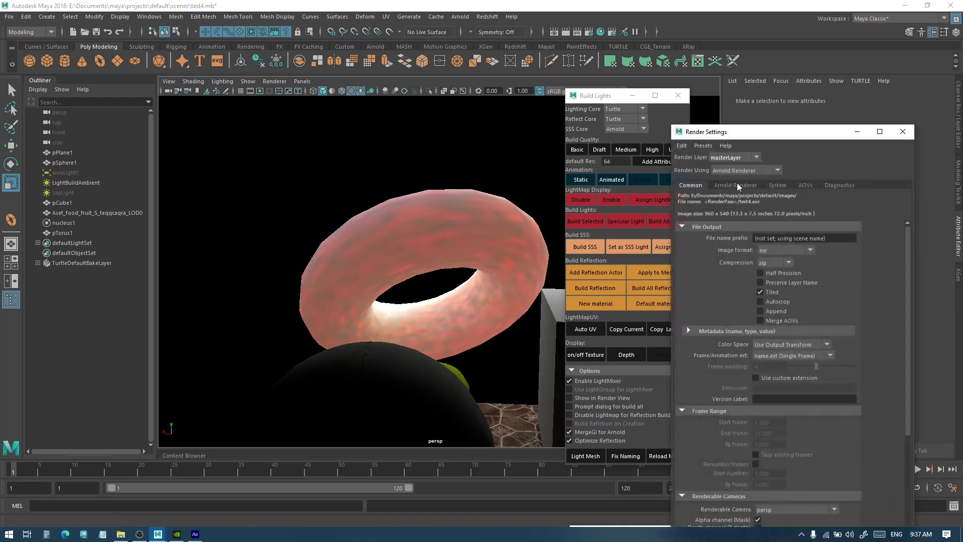
{"action": "left_click", "coordinate": [773, 281]}
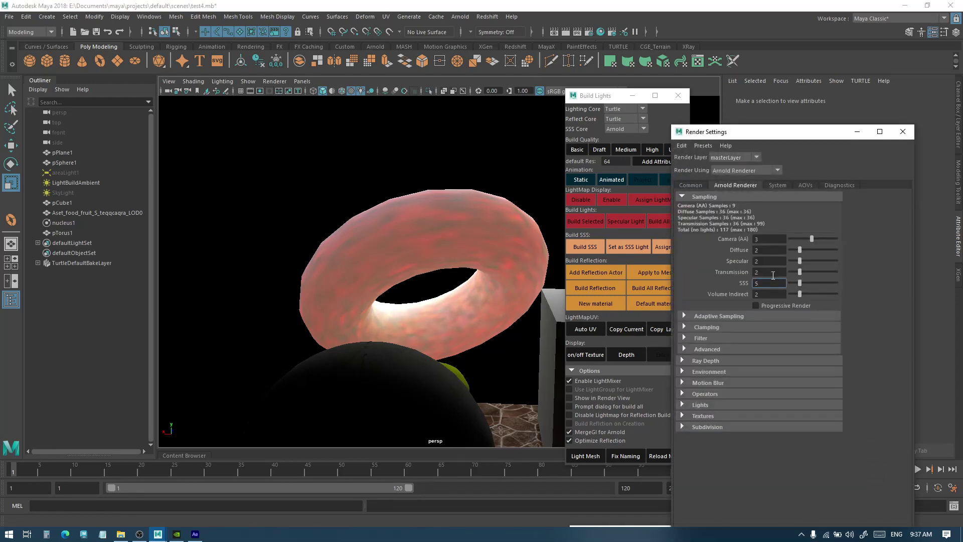
{"action": "type", "text": "5"}
{"action": "left_click_drag", "start_coordinate": [774, 284], "coordinate": [714, 285]}
{"action": "type", "text": "7"}
{"action": "key", "text": "Return"}
Rebuild SSS for the torus with the new sampling and check the result from the other side.
{"action": "left_click", "coordinate": [532, 223]}
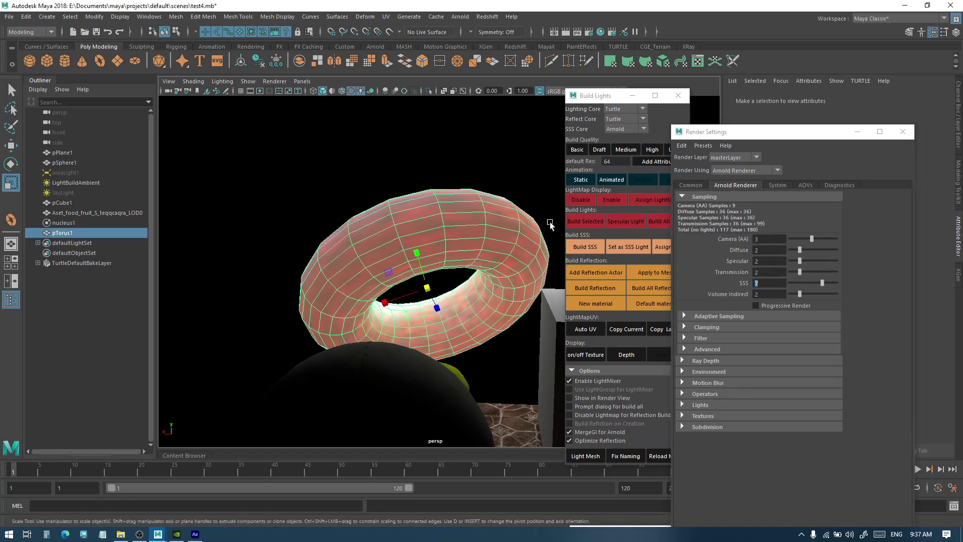
{"action": "left_click", "coordinate": [581, 248]}
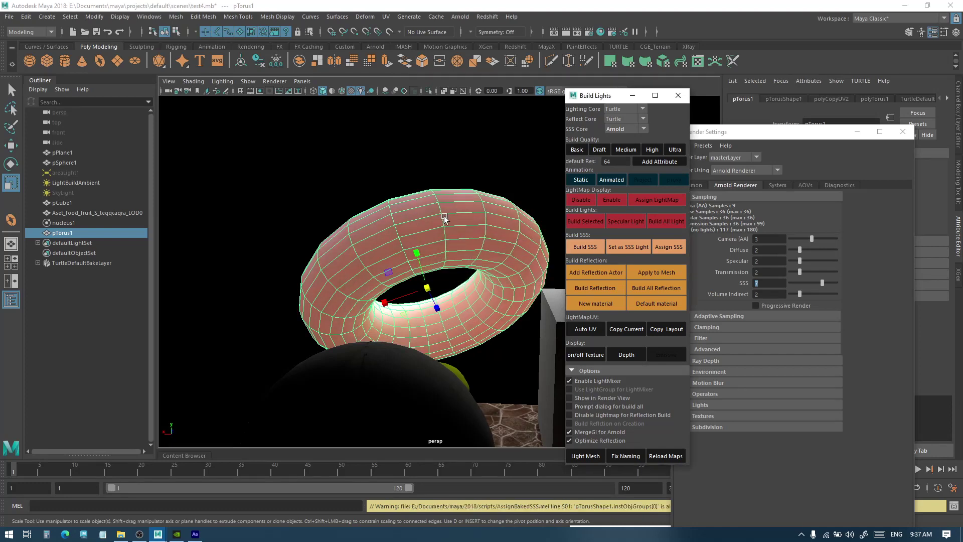
{"action": "left_click", "coordinate": [464, 279]}
{"action": "right_click_drag", "start_coordinate": [503, 248], "coordinate": [432, 253], "text": "alt"}
{"action": "left_click_drag", "start_coordinate": [432, 254], "coordinate": [555, 262], "text": "alt"}
{"action": "left_click_drag", "start_coordinate": [477, 271], "coordinate": [509, 275], "text": "alt"}
{"action": "left_click", "coordinate": [476, 258]}
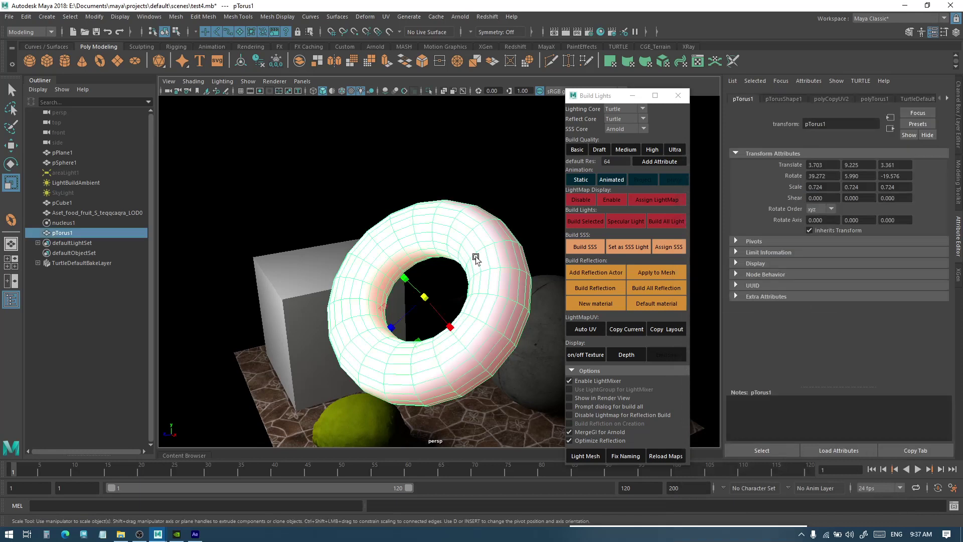
Set the intensity of areaLight1 to about 0.6.
{"action": "left_click", "coordinate": [71, 173]}
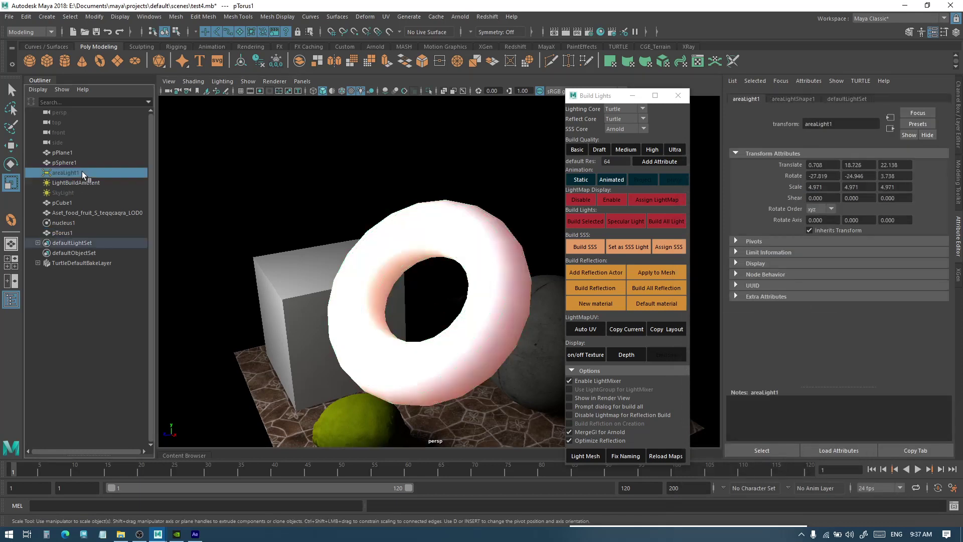
{"action": "left_click", "coordinate": [799, 99]}
{"action": "left_click_drag", "start_coordinate": [853, 223], "coordinate": [850, 224]}
{"action": "left_click_drag", "start_coordinate": [472, 287], "coordinate": [445, 276], "text": "alt"}
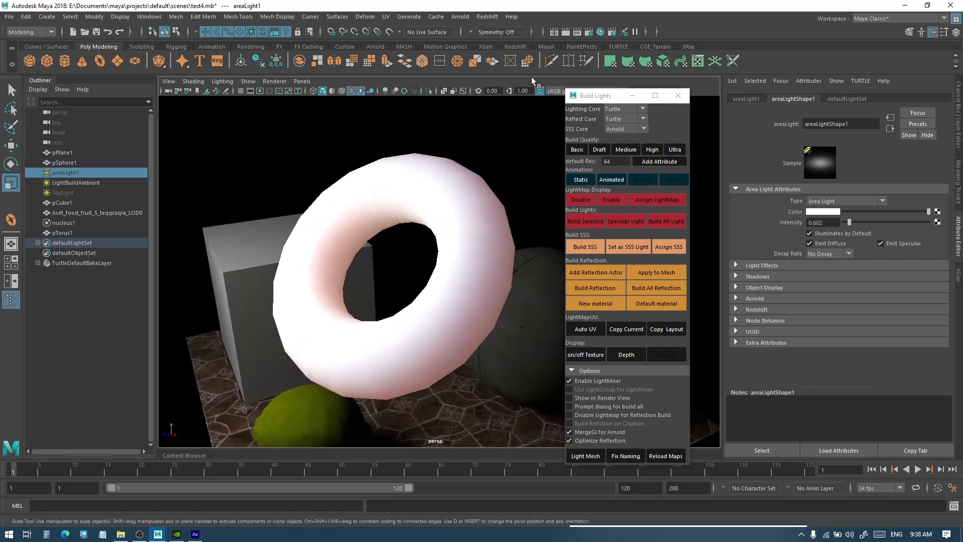
Change the viewport's view transform to Unity neutral and set the area light's intensity to about 0.79.
{"action": "left_click", "coordinate": [549, 93]}
{"action": "left_click", "coordinate": [565, 192]}
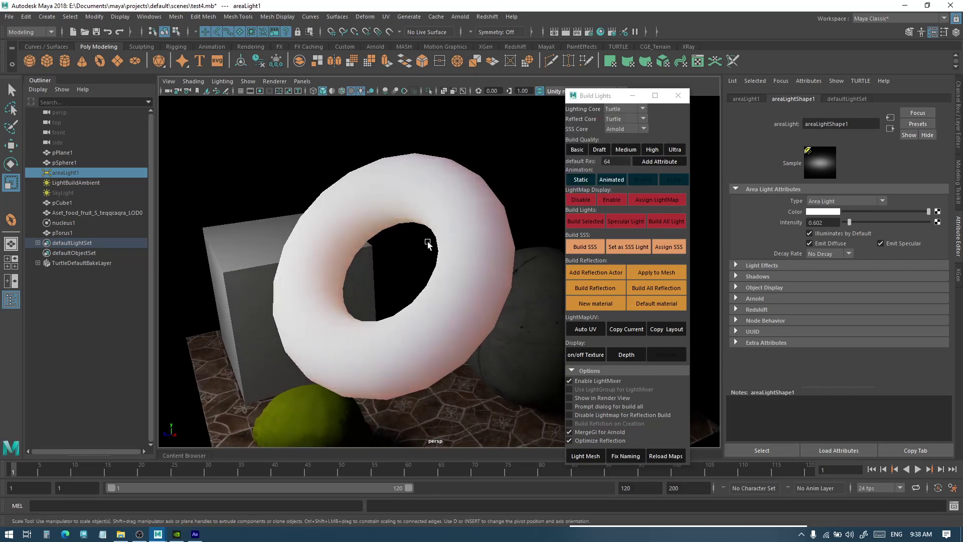
{"action": "left_click_drag", "start_coordinate": [429, 244], "coordinate": [481, 279], "text": "alt"}
{"action": "left_click_drag", "start_coordinate": [831, 224], "coordinate": [840, 224], "text": "ctrl"}
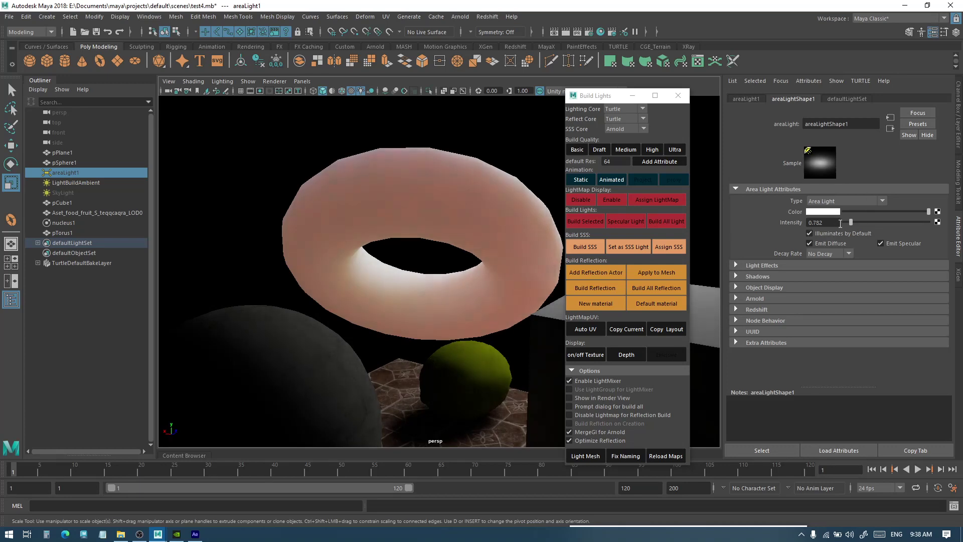
Examine the baked subsurface scattering on the torus up close from several angles, with and without its wireframe highlight.
{"action": "left_click", "coordinate": [432, 211]}
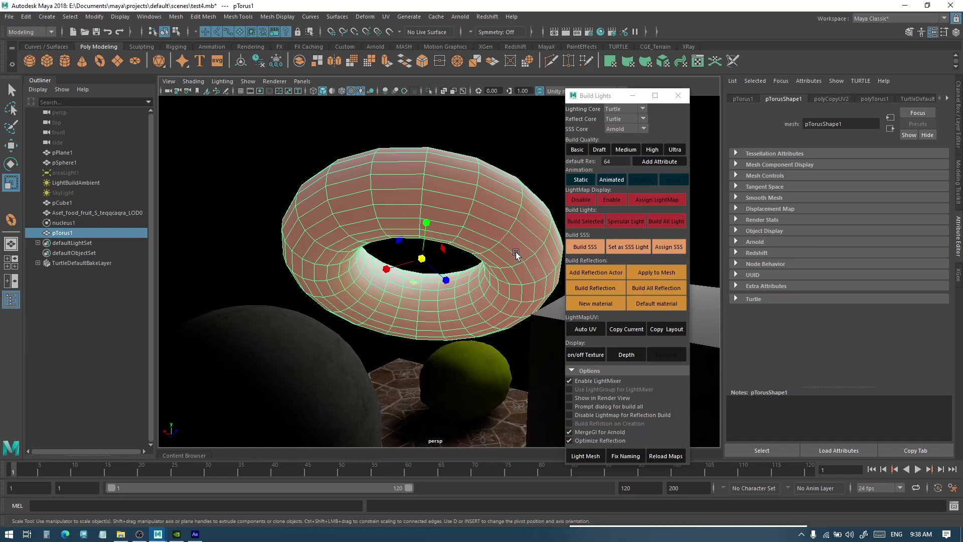
{"action": "left_click", "coordinate": [464, 253]}
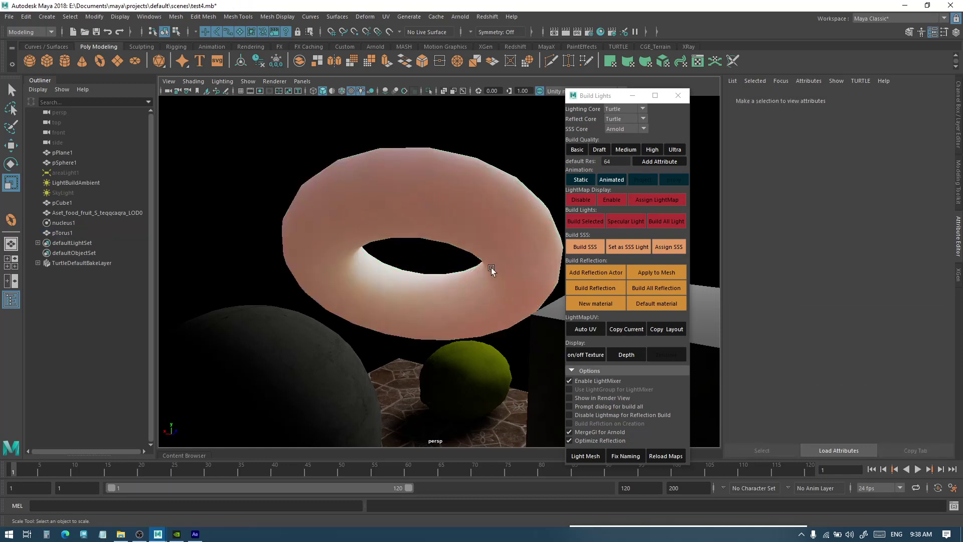
{"action": "left_click_drag", "start_coordinate": [492, 264], "coordinate": [502, 239], "text": "alt"}
{"action": "left_click", "coordinate": [501, 240]}
{"action": "middle_click_drag", "start_coordinate": [497, 242], "coordinate": [517, 261], "text": "alt"}
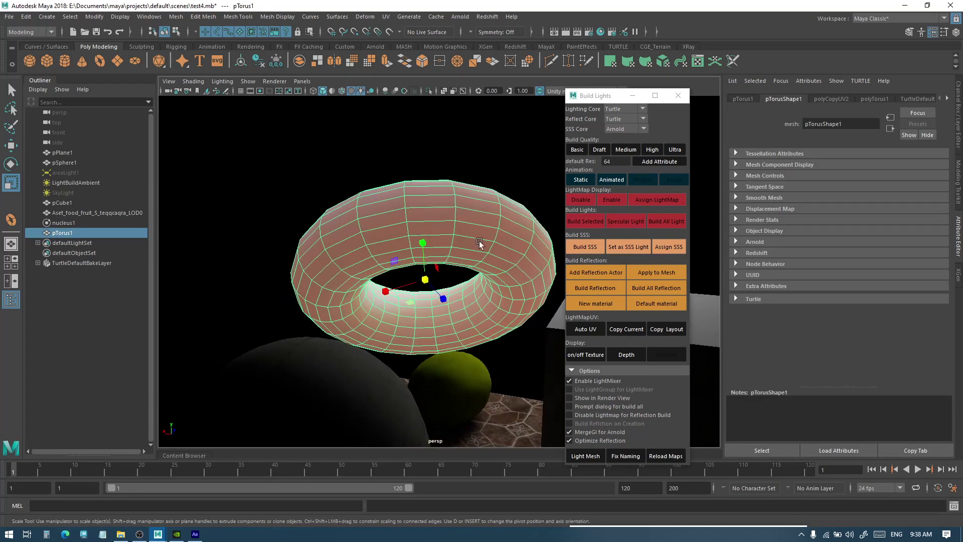
{"action": "scroll", "coordinate": [462, 271], "scroll_direction": "up", "scroll_amount": 3}
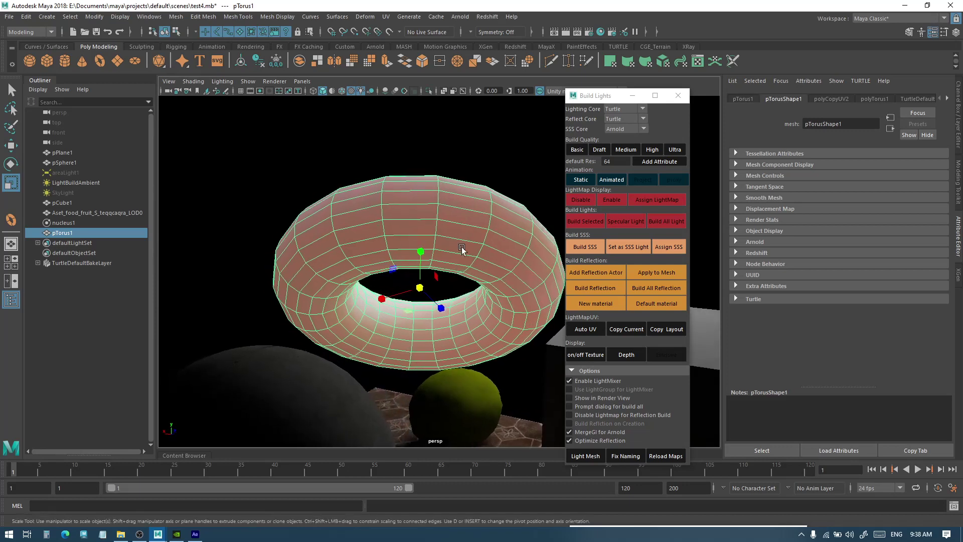
{"action": "left_click", "coordinate": [444, 284]}
{"action": "left_click_drag", "start_coordinate": [444, 284], "coordinate": [426, 246], "text": "alt"}
{"action": "scroll", "coordinate": [428, 285], "scroll_direction": "up", "scroll_amount": 1}
{"action": "left_click", "coordinate": [426, 246]}
{"action": "key", "text": "e"}
{"action": "left_click_drag", "start_coordinate": [451, 323], "coordinate": [422, 321], "text": "alt"}
{"action": "key", "text": "w"}
{"action": "right_click_drag", "start_coordinate": [458, 273], "coordinate": [508, 330], "text": "alt"}
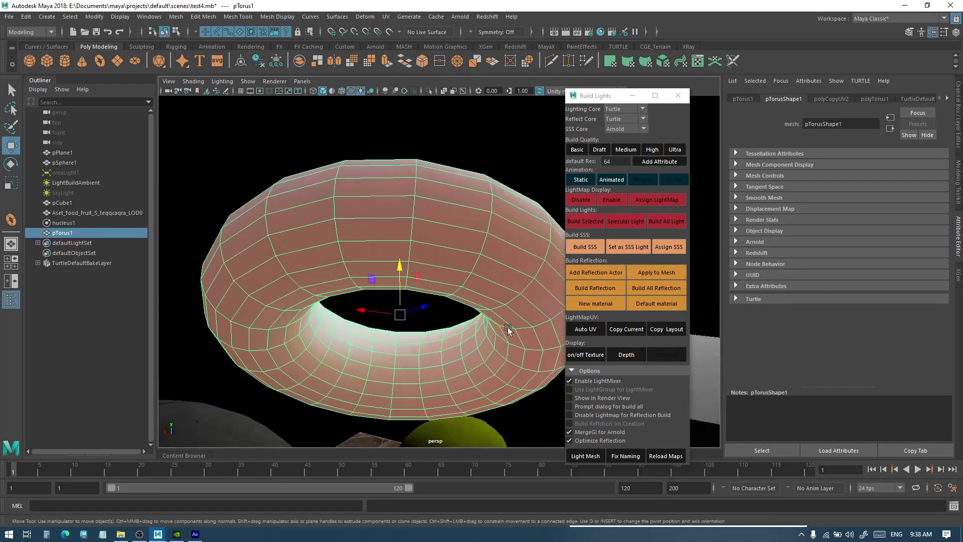
{"action": "left_click_drag", "start_coordinate": [509, 330], "coordinate": [504, 393], "text": "alt"}
{"action": "left_click", "coordinate": [456, 326]}
{"action": "left_click_drag", "start_coordinate": [457, 326], "coordinate": [464, 349], "text": "alt"}
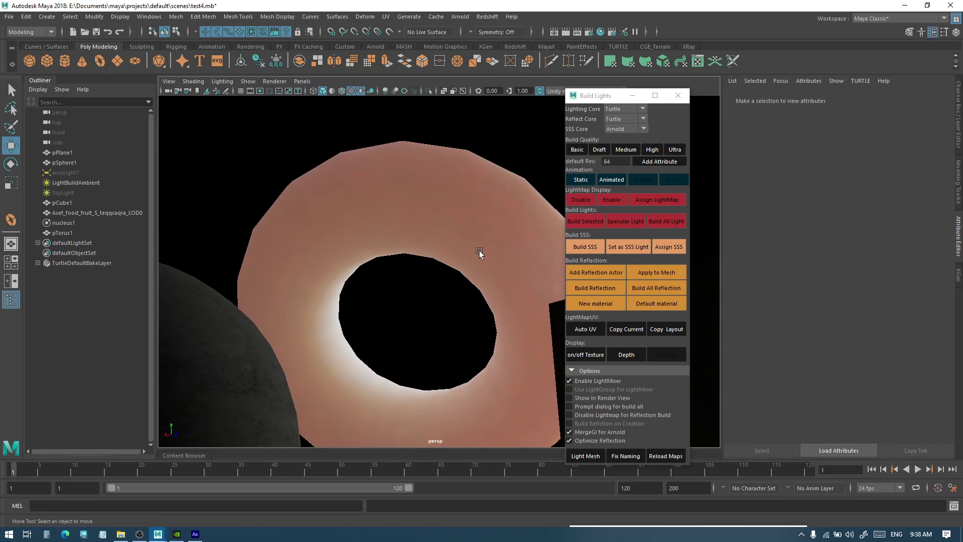
Open the SSS map layer behind the torus material's incandescence and inspect the area light and sky light layers' color connections.
{"action": "left_click", "coordinate": [463, 250]}
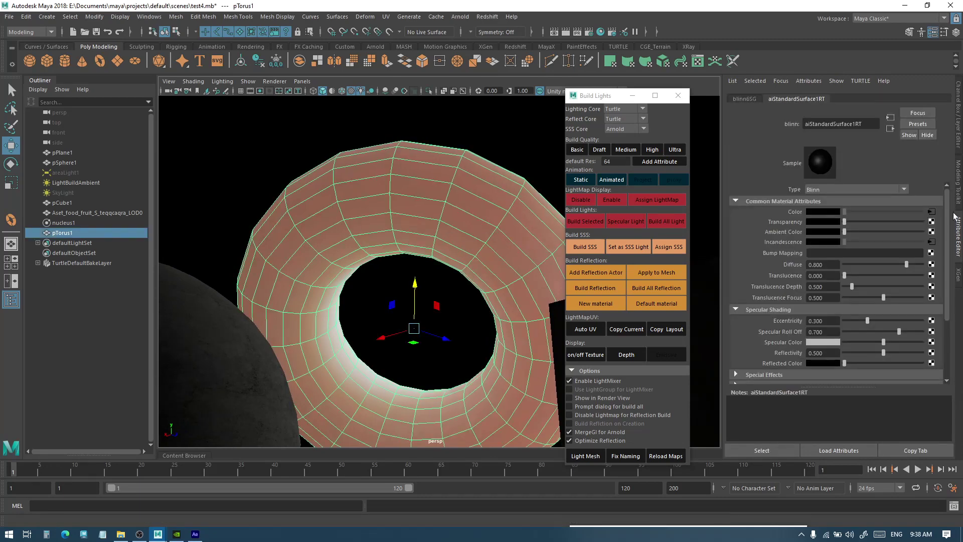
{"action": "left_click", "coordinate": [932, 242]}
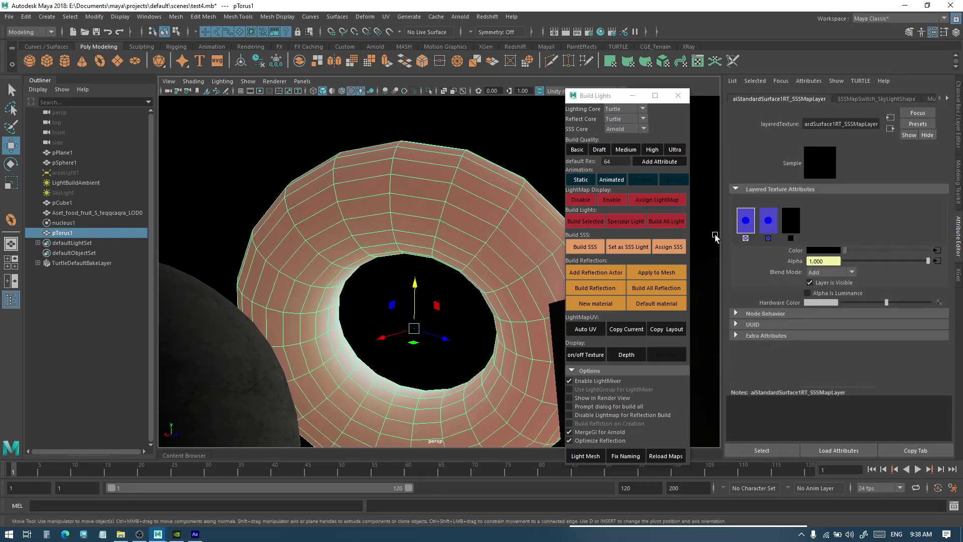
{"action": "left_click", "coordinate": [769, 221]}
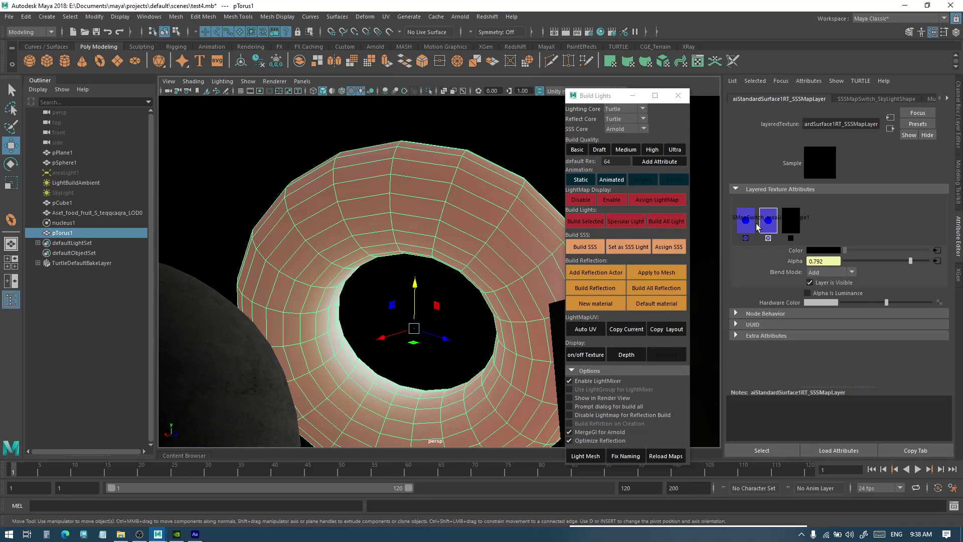
{"action": "right_click", "coordinate": [792, 252]}
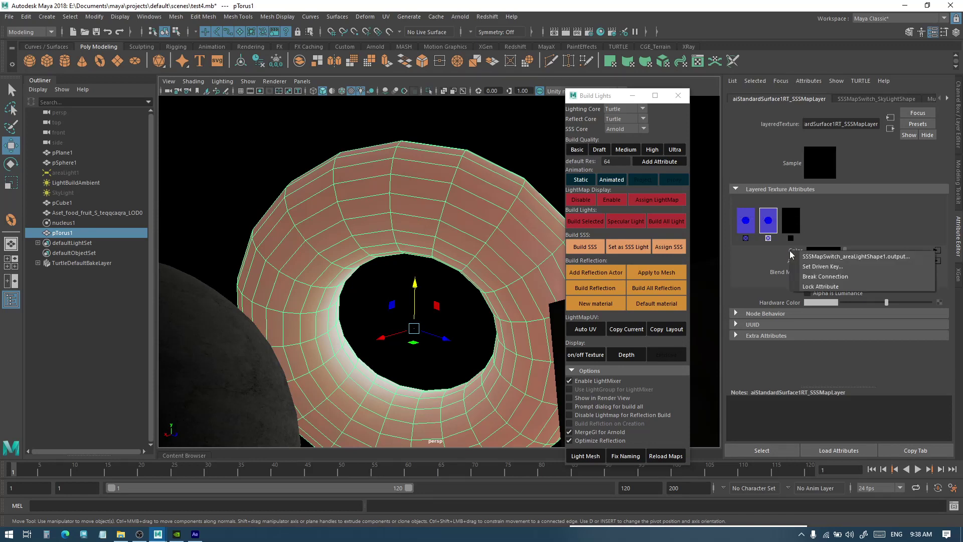
{"action": "left_click", "coordinate": [743, 228]}
{"action": "right_click", "coordinate": [802, 250]}
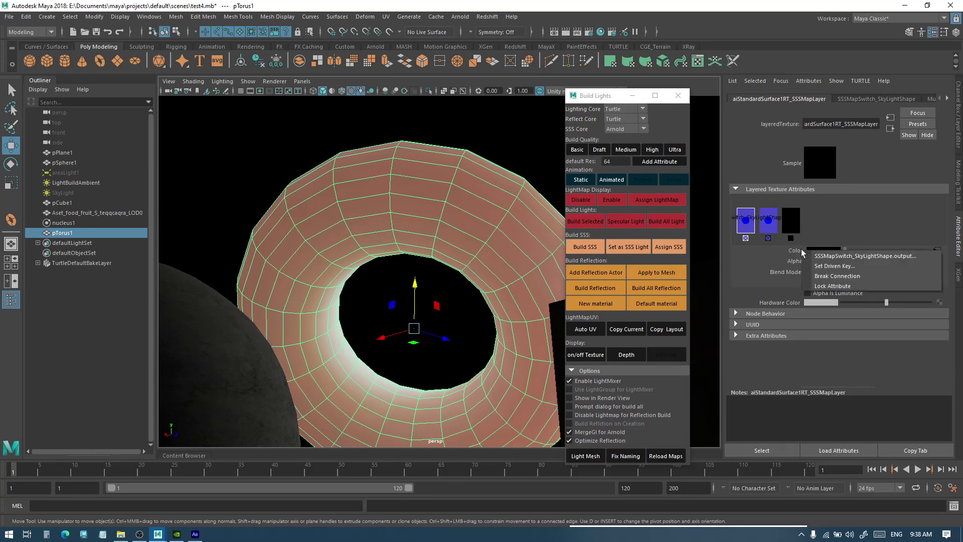
Follow the area light layer's color connection to its SSS map file node and inspect the baked image's file path.
{"action": "left_click", "coordinate": [765, 222]}
{"action": "right_click", "coordinate": [792, 249]}
{"action": "left_click", "coordinate": [884, 257]}
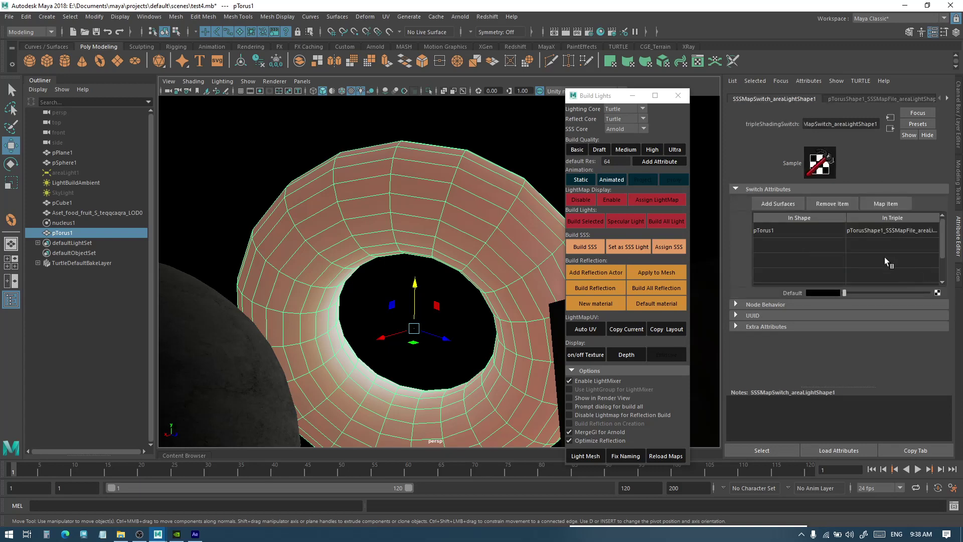
{"action": "left_click", "coordinate": [878, 101]}
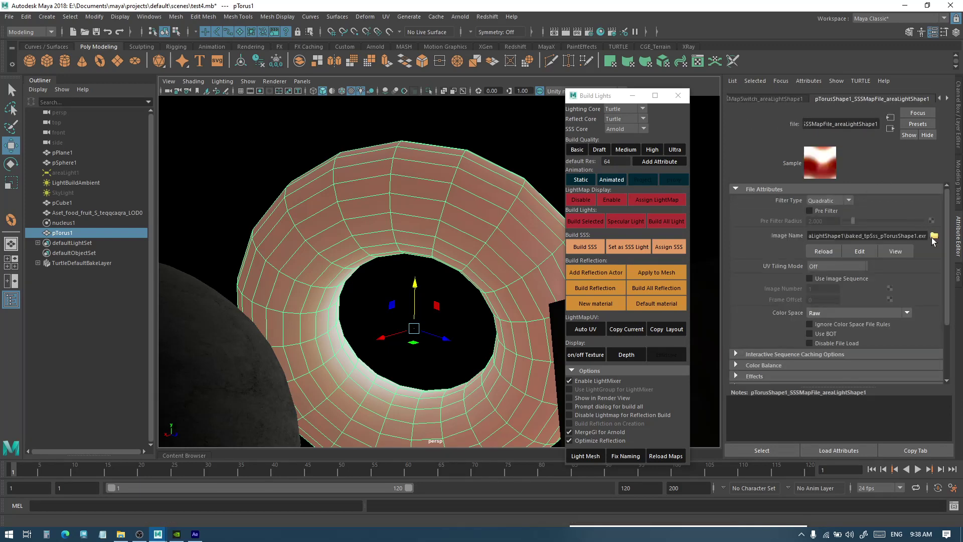
{"action": "left_click_drag", "start_coordinate": [876, 236], "coordinate": [920, 239]}
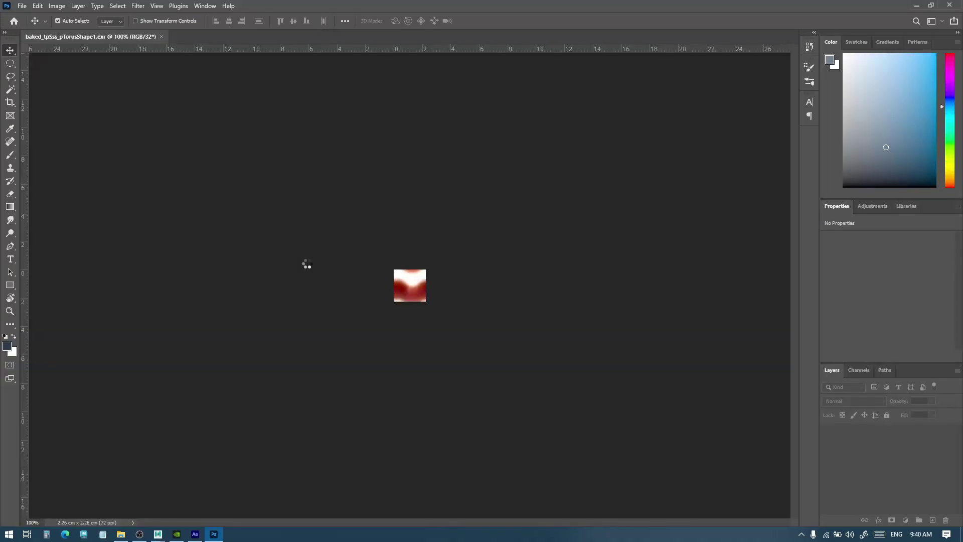
Apply a Gaussian Blur with a 4.7-pixel radius to the baked torus SSS map baked_tpSss_pTorusShape1.exr.
{"action": "scroll", "coordinate": [449, 305], "scroll_direction": "up", "scroll_amount": 5, "text": "alt"}
{"action": "scroll", "coordinate": [432, 254], "scroll_direction": "down", "scroll_amount": 3, "text": "alt"}
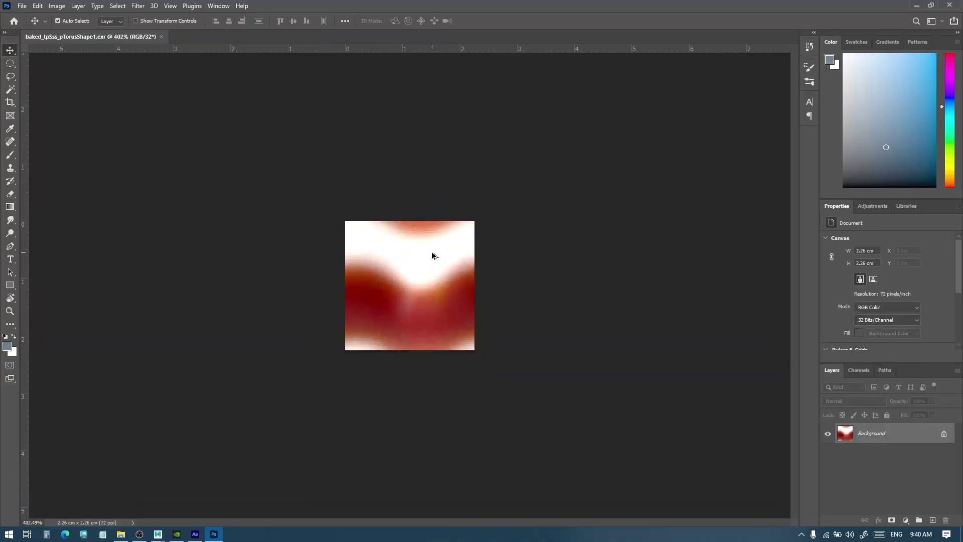
{"action": "scroll", "coordinate": [433, 256], "scroll_direction": "up", "scroll_amount": 1, "text": "alt"}
{"action": "left_click", "coordinate": [138, 6]}
{"action": "mouse_move", "coordinate": [213, 135]}
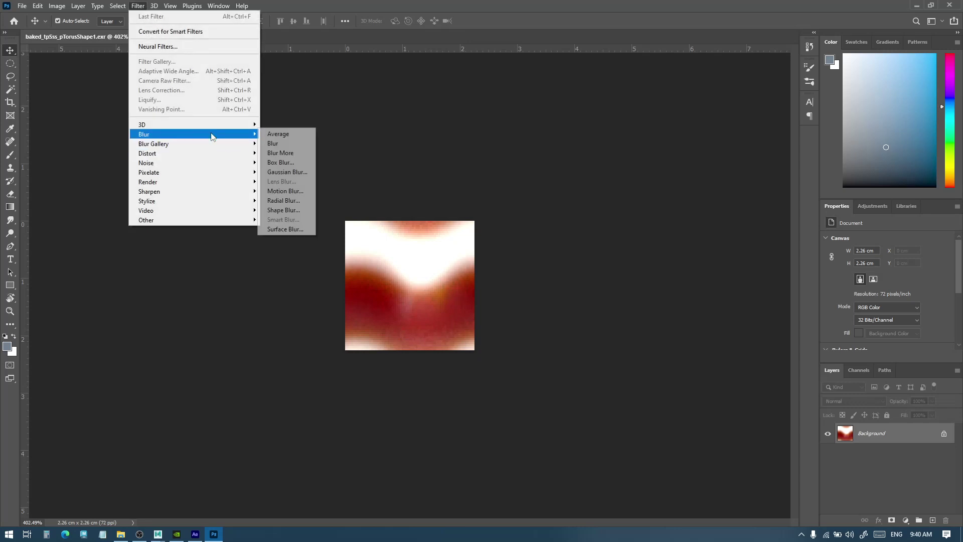
{"action": "left_click", "coordinate": [305, 172]}
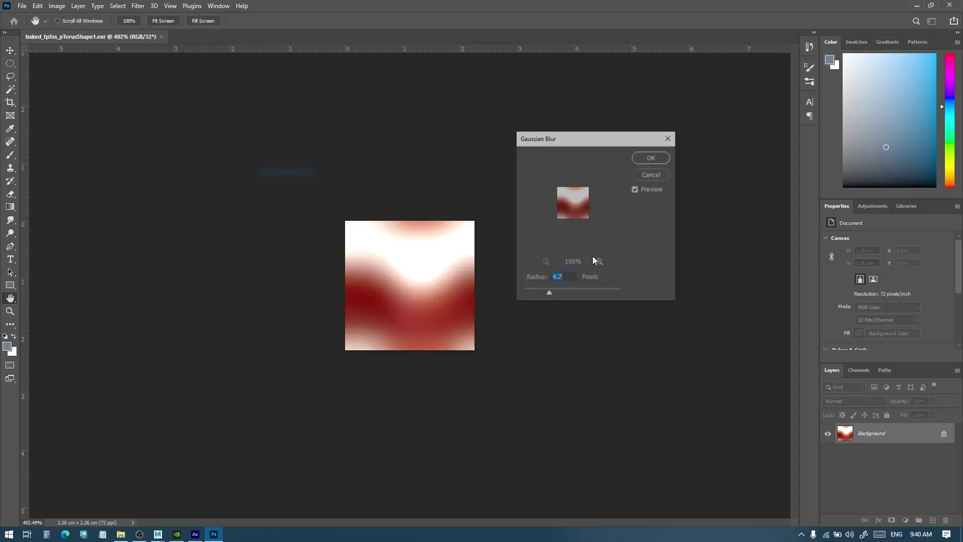
{"action": "left_click", "coordinate": [650, 158]}
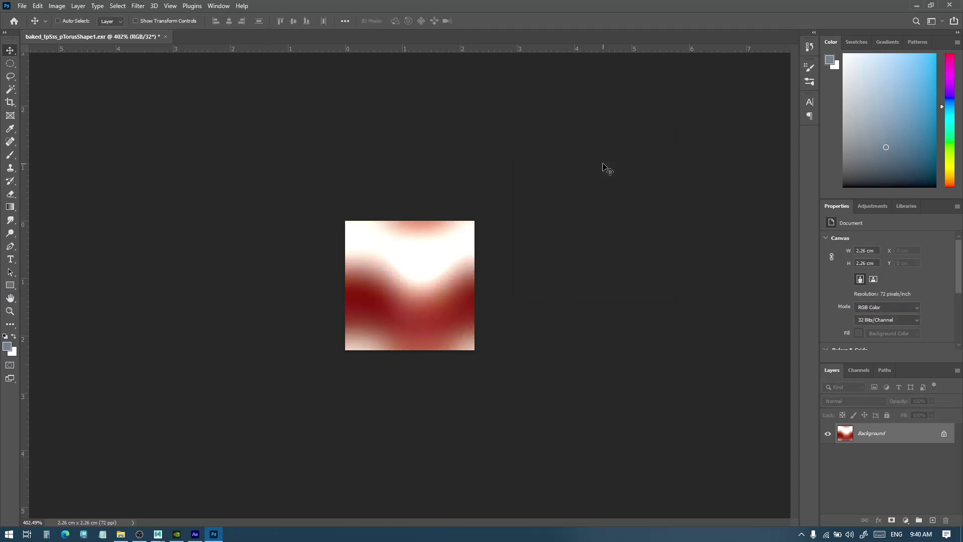
Switch back to Maya, reload the area light's SSS map image and review the torus shading from several angles and distances.
{"action": "left_click", "coordinate": [922, 5]}
{"action": "left_click", "coordinate": [823, 251]}
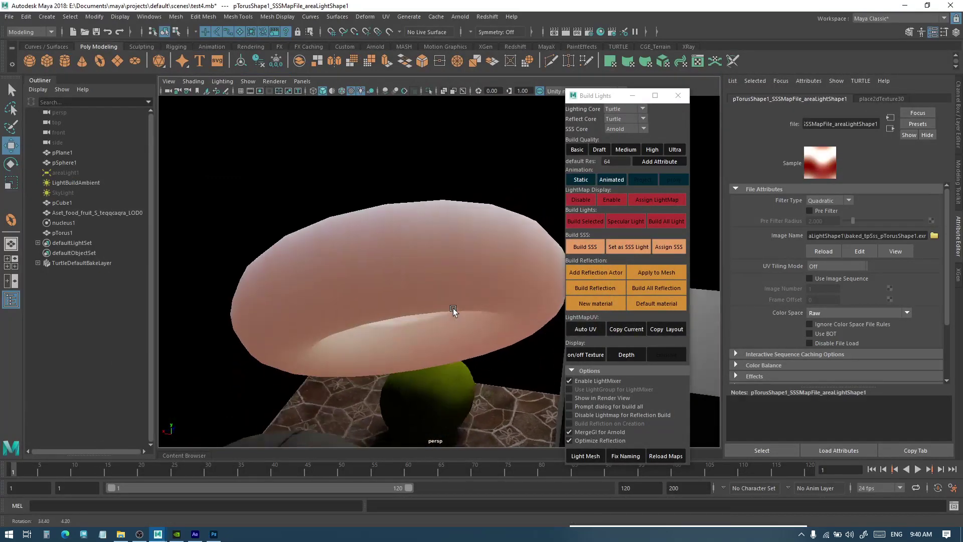
{"action": "left_click_drag", "start_coordinate": [453, 310], "coordinate": [497, 263], "text": "alt"}
{"action": "left_click", "coordinate": [492, 258]}
{"action": "left_click_drag", "start_coordinate": [451, 324], "coordinate": [477, 265], "text": "alt"}
{"action": "left_click", "coordinate": [478, 265]}
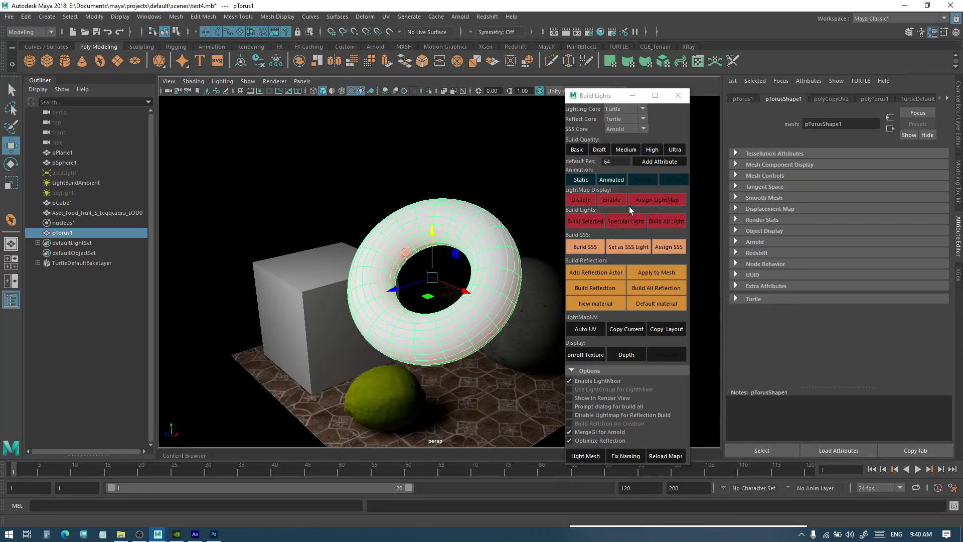
{"action": "left_click", "coordinate": [455, 288]}
{"action": "right_click_drag", "start_coordinate": [456, 288], "coordinate": [481, 283], "text": "alt"}
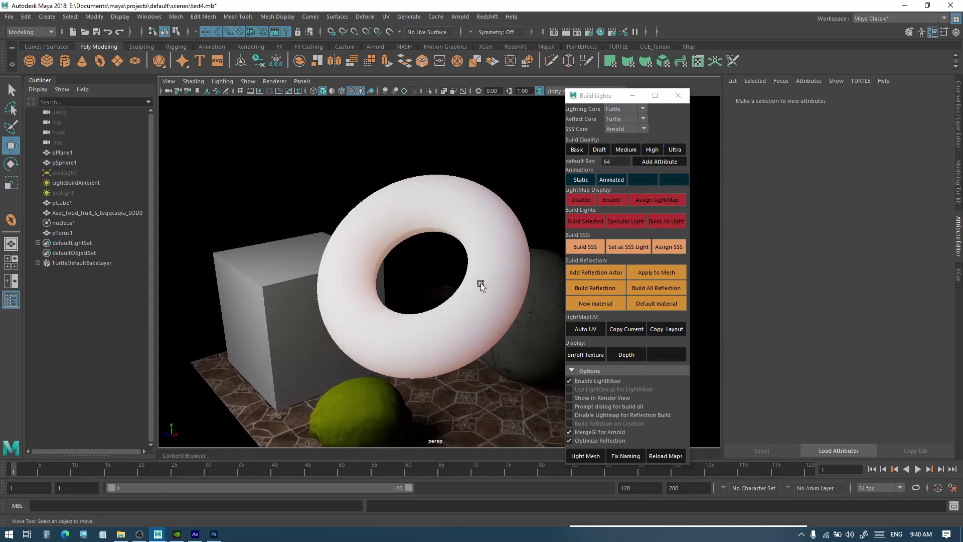
{"action": "right_click_drag", "start_coordinate": [501, 298], "coordinate": [429, 316], "text": "alt"}
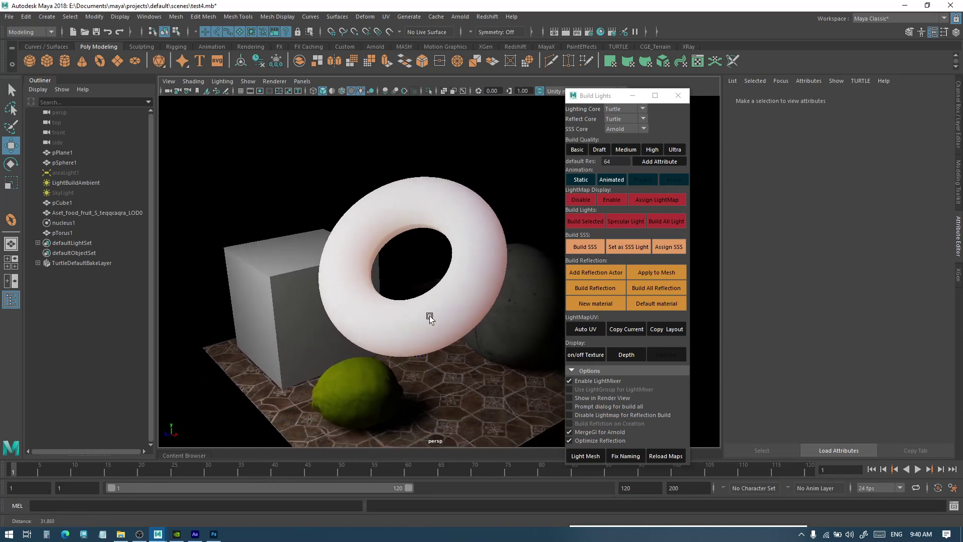